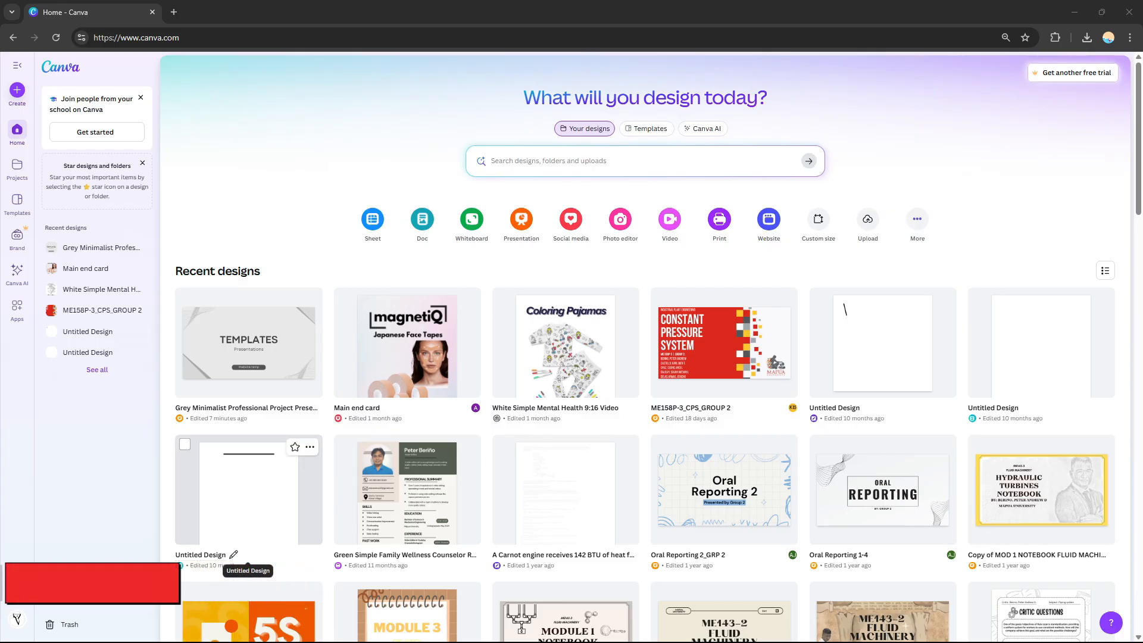
Browse the recent designs on the home page.
left_click(136, 502)
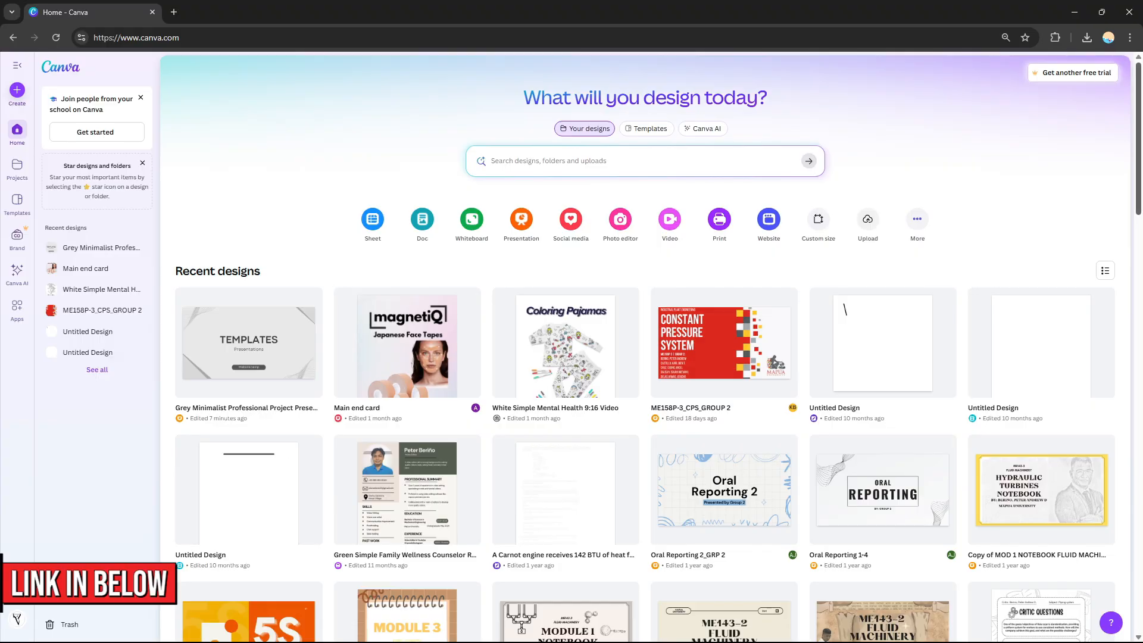
scroll(645, 357, "down", 12)
scroll(646, 357, "up", 12)
scroll(645, 358, "down", 3)
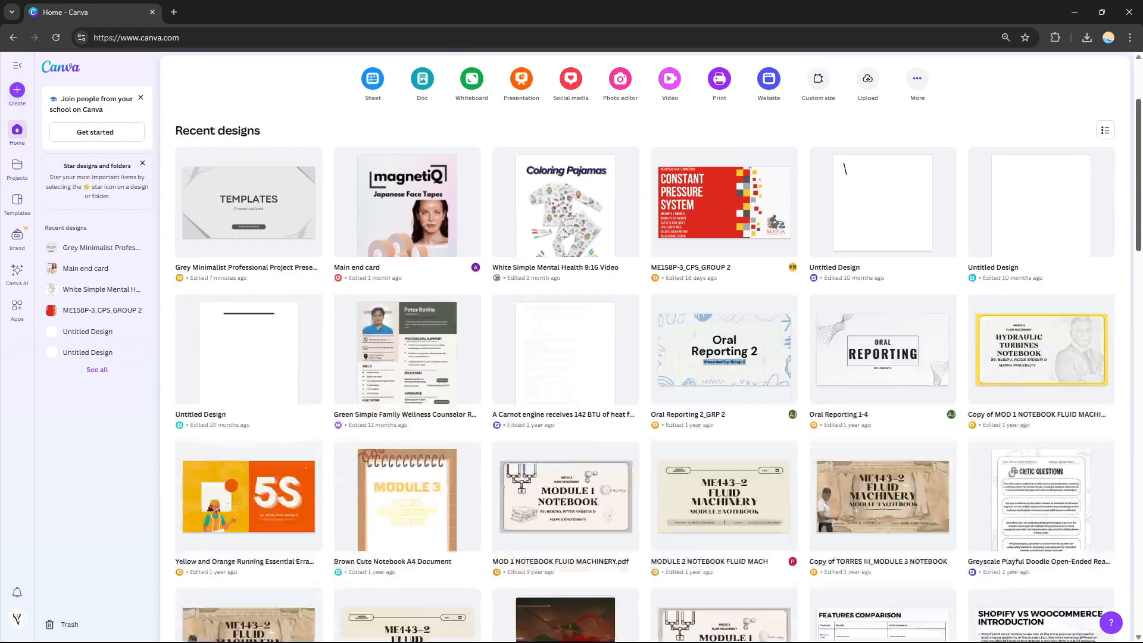
scroll(645, 357, "down", 10)
scroll(645, 357, "up", 15)
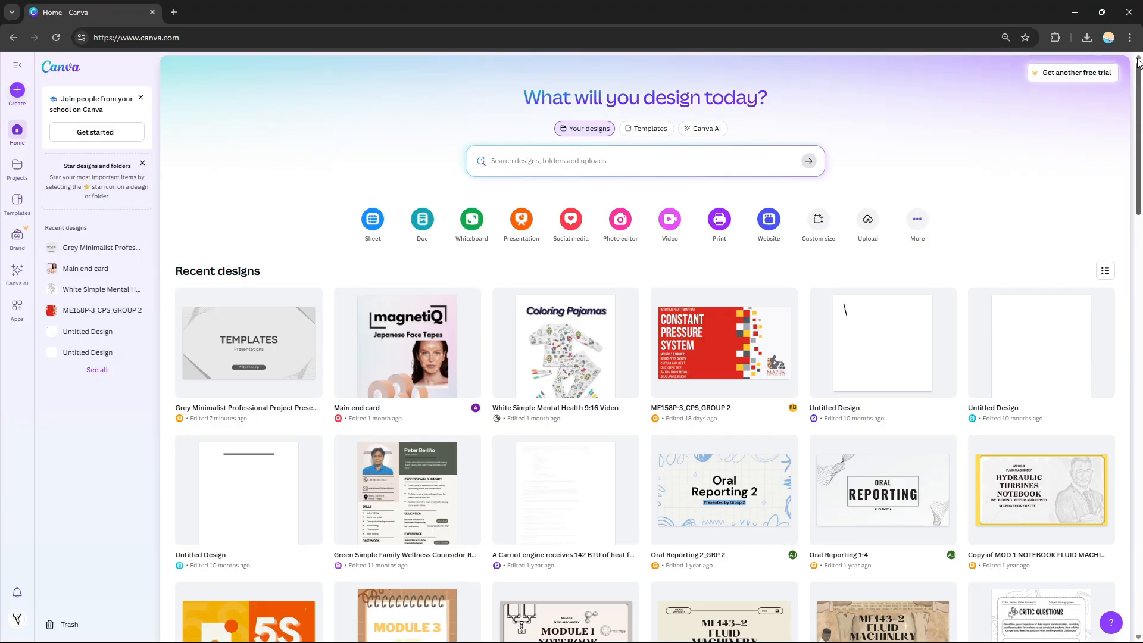
mouse_move(1137, 148)
left_mouse_down()
mouse_move(1137, 433)
mouse_move(1137, 157)
left_mouse_up()
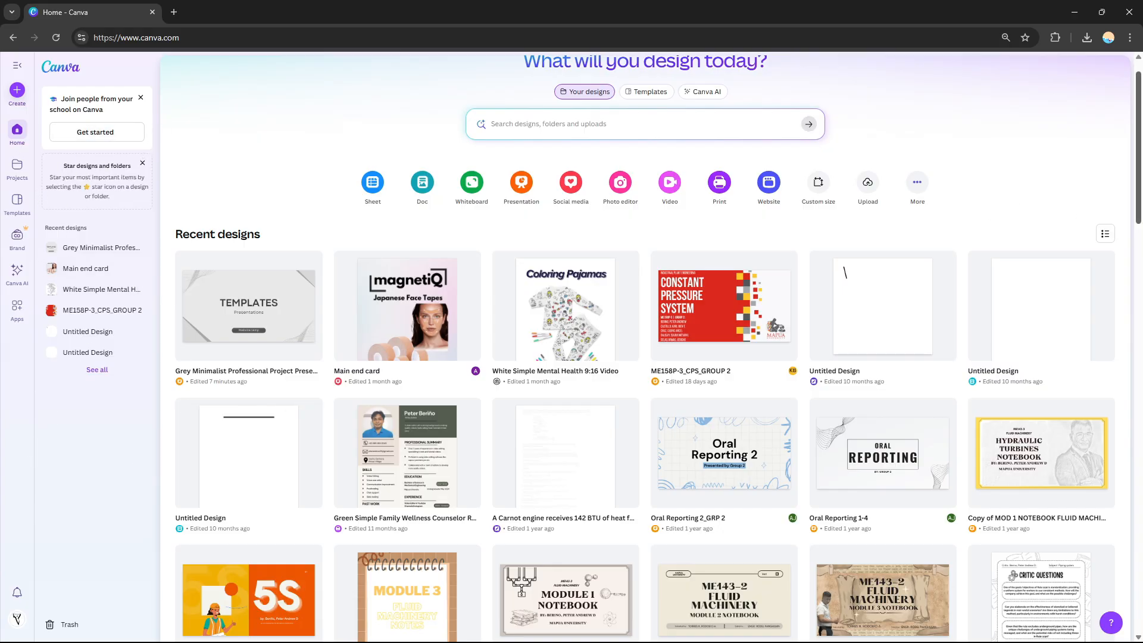
scroll(645, 348, "down", 2)
mouse_move(1138, 182)
left_mouse_down()
mouse_move(1138, 437)
mouse_move(1138, 185)
left_mouse_up()
scroll(1121, 154, "up", 3)
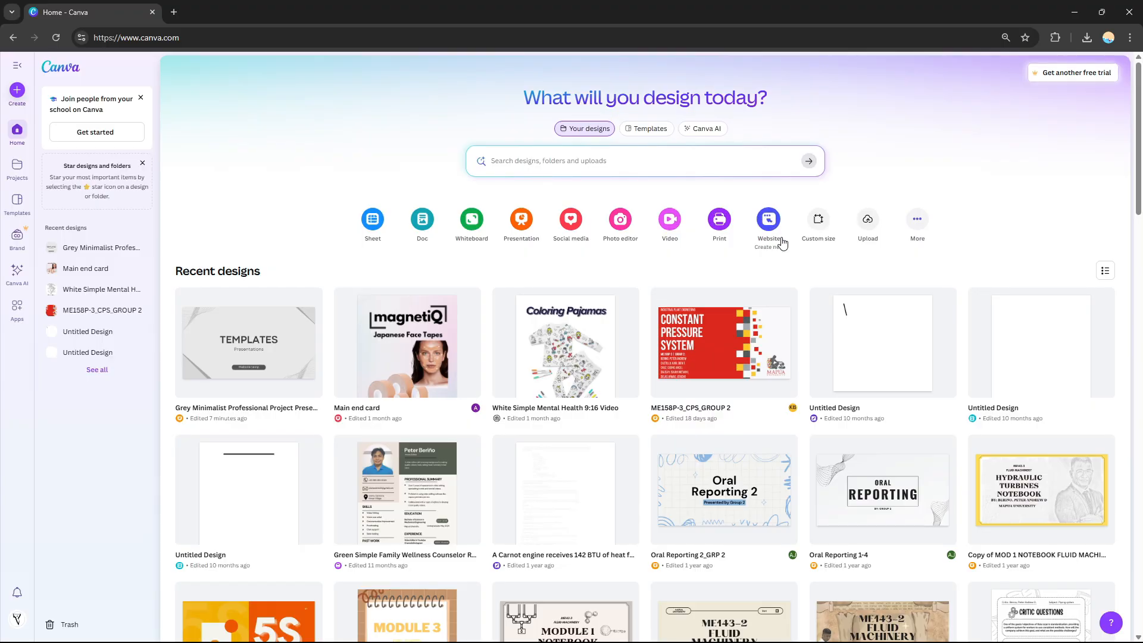
Create a new website design and apply the Dark Green and Cream Simple Dark Real Estate Bio-Link Website template.
left_click(768, 221)
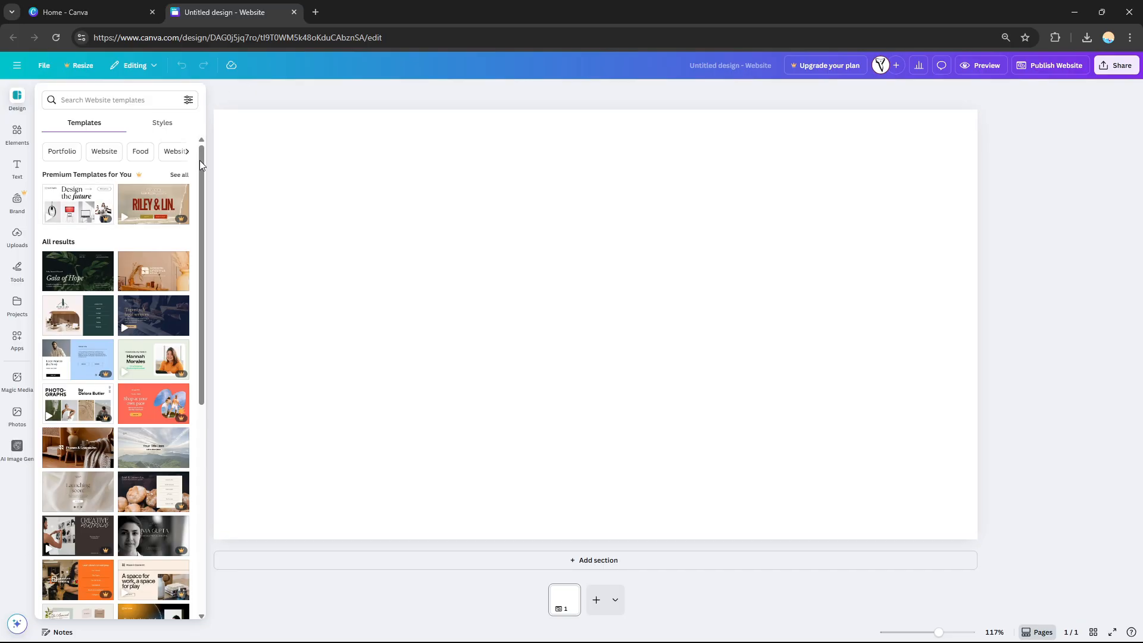
left_click_drag(202, 159, 220, 237)
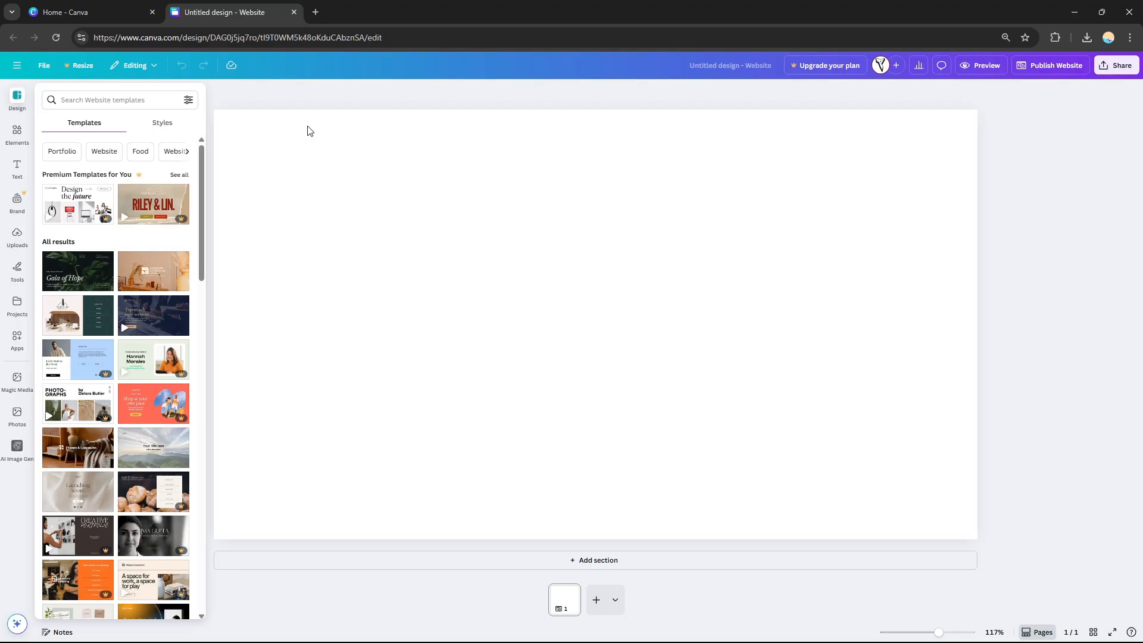
left_click_drag(199, 183, 205, 156)
left_click(82, 322)
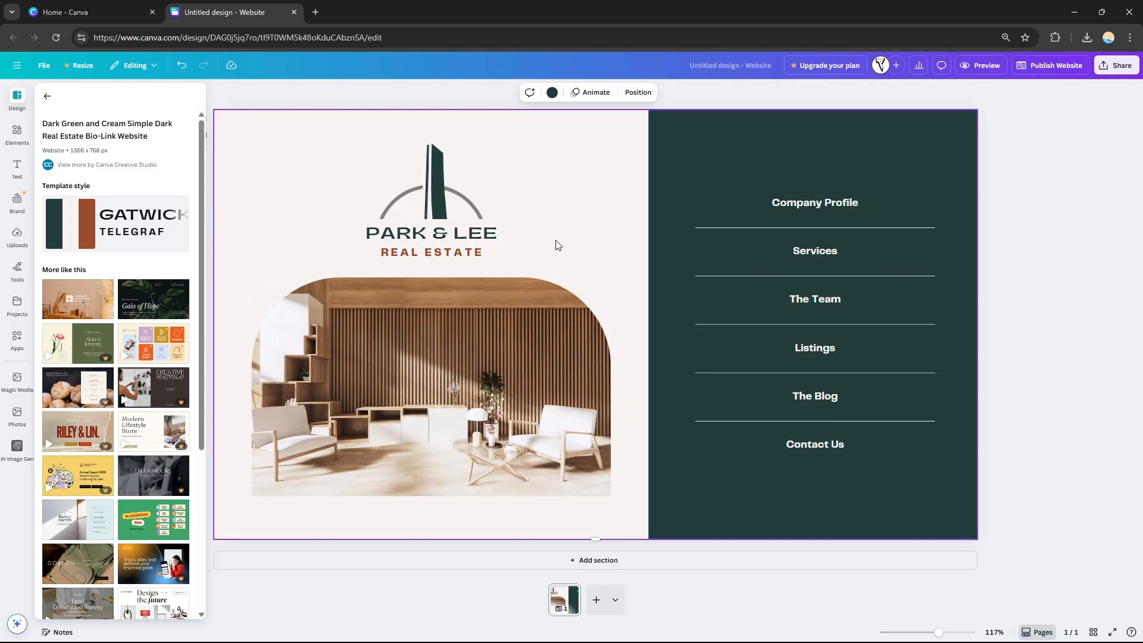
Return to the home tab and search for website template.
key("ctrl+Tab")
left_click(210, 8)
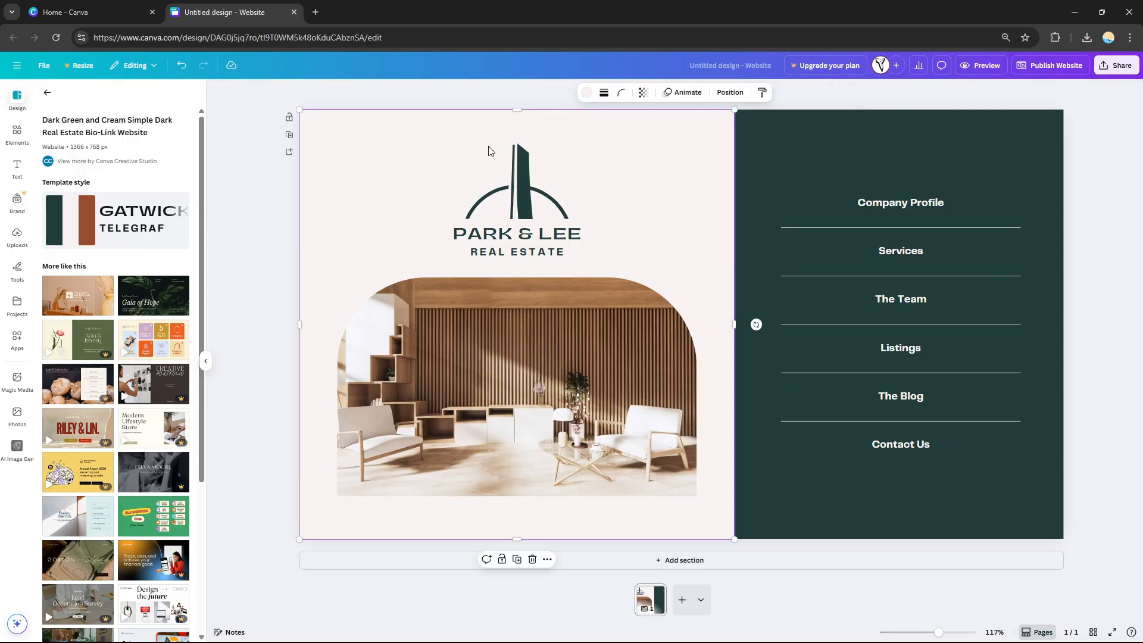
left_click(106, 7)
left_click(535, 158)
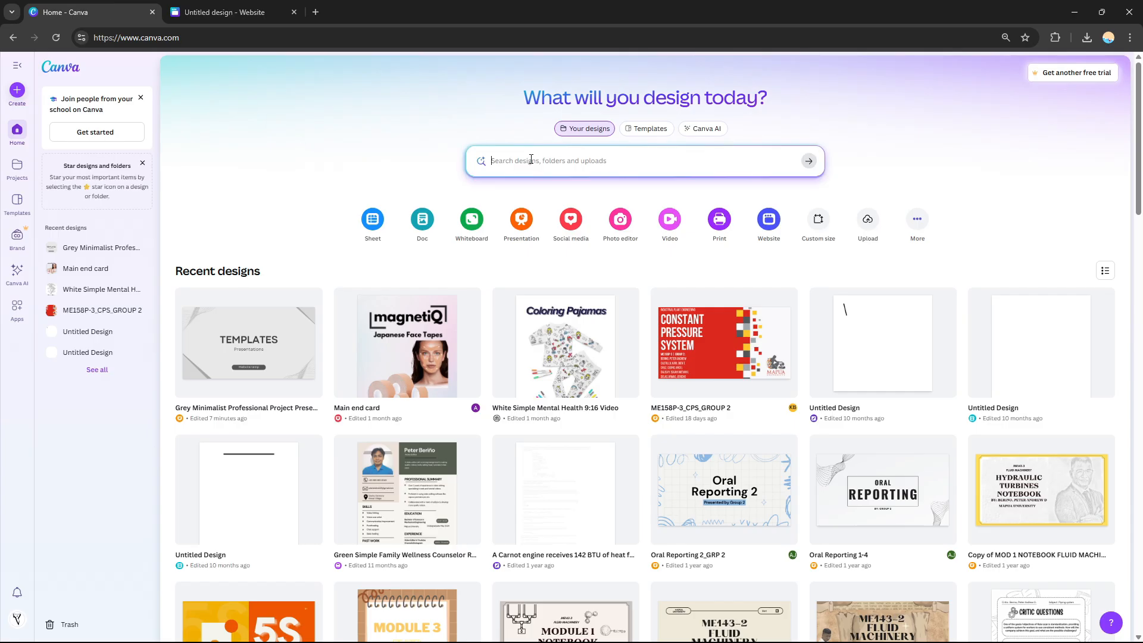
type("website")
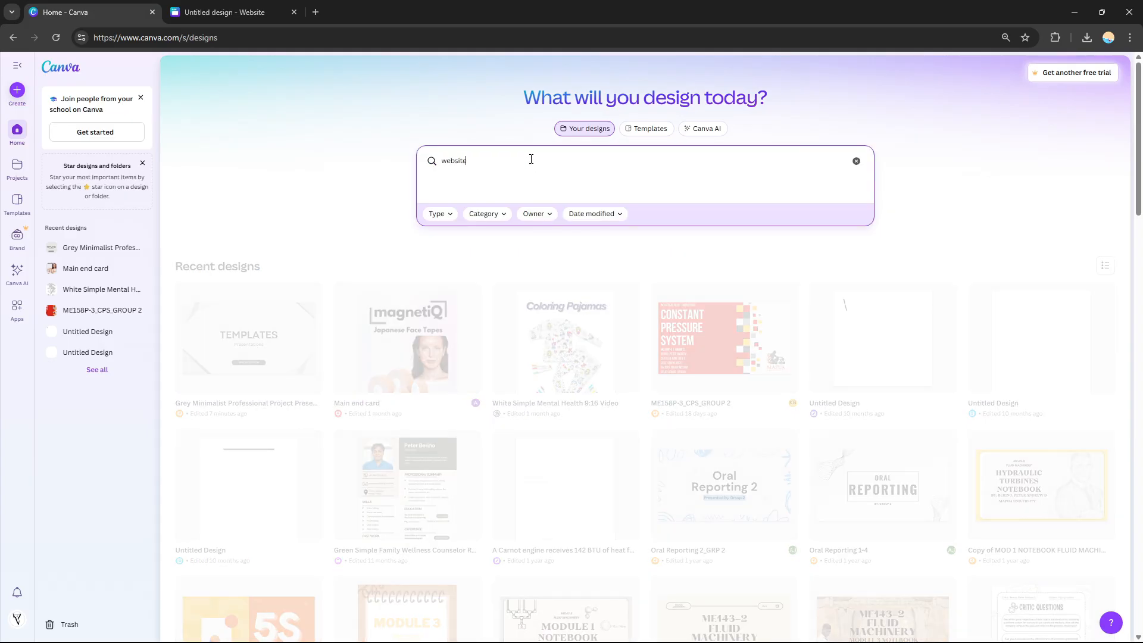
type(" template")
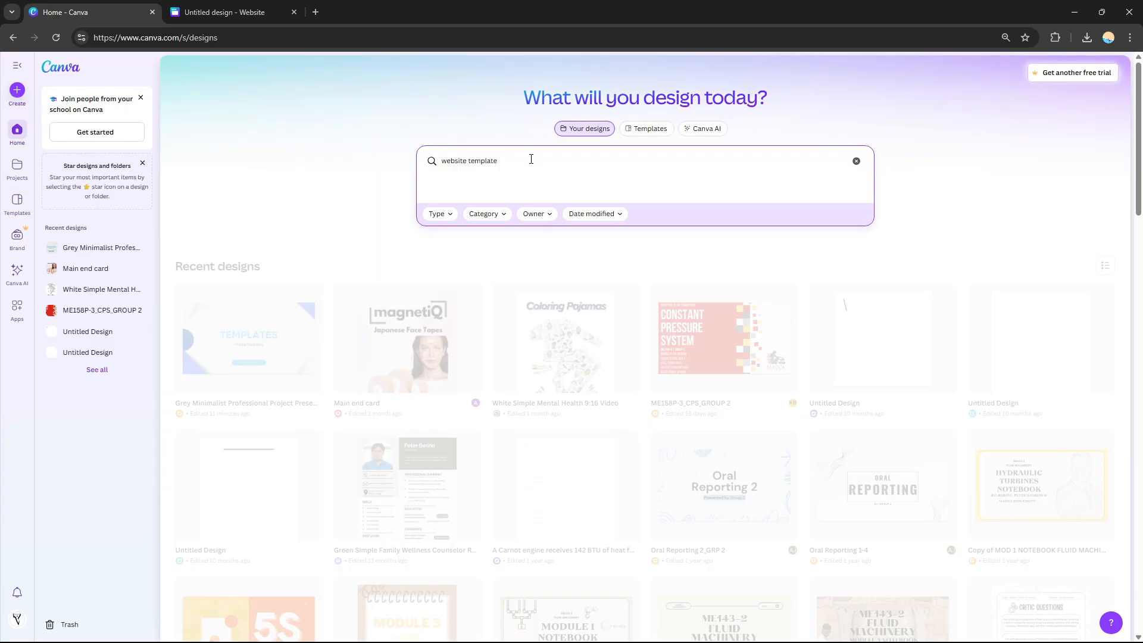
key("Return")
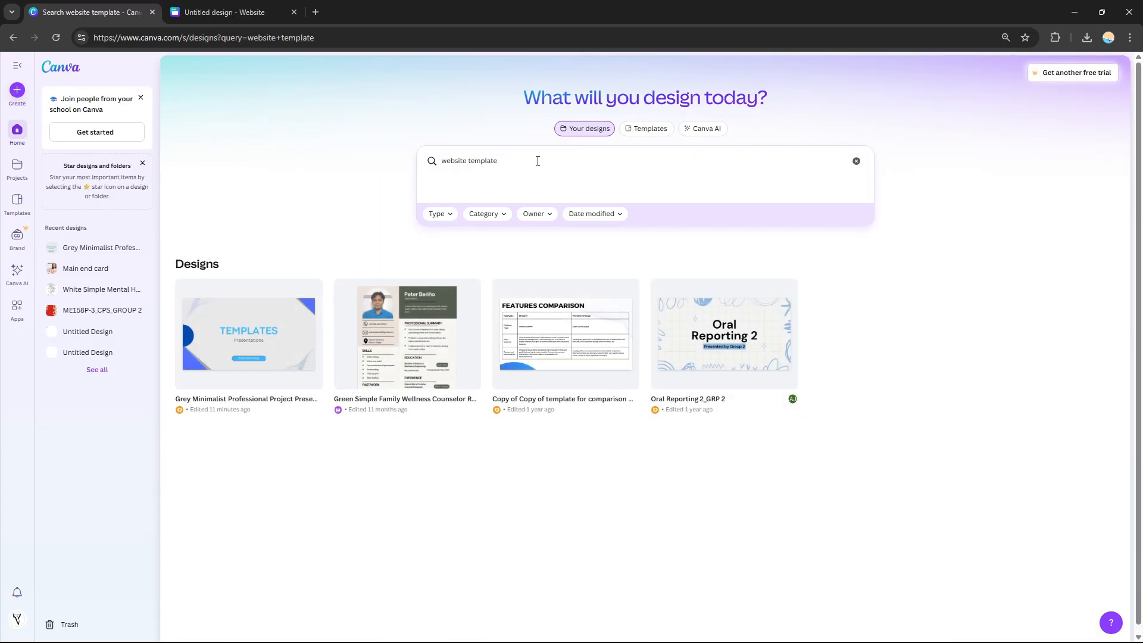
Switch the search to templates, open the Bethany Jones blogger website template for editing, and close the untitled design tab.
left_click(537, 160)
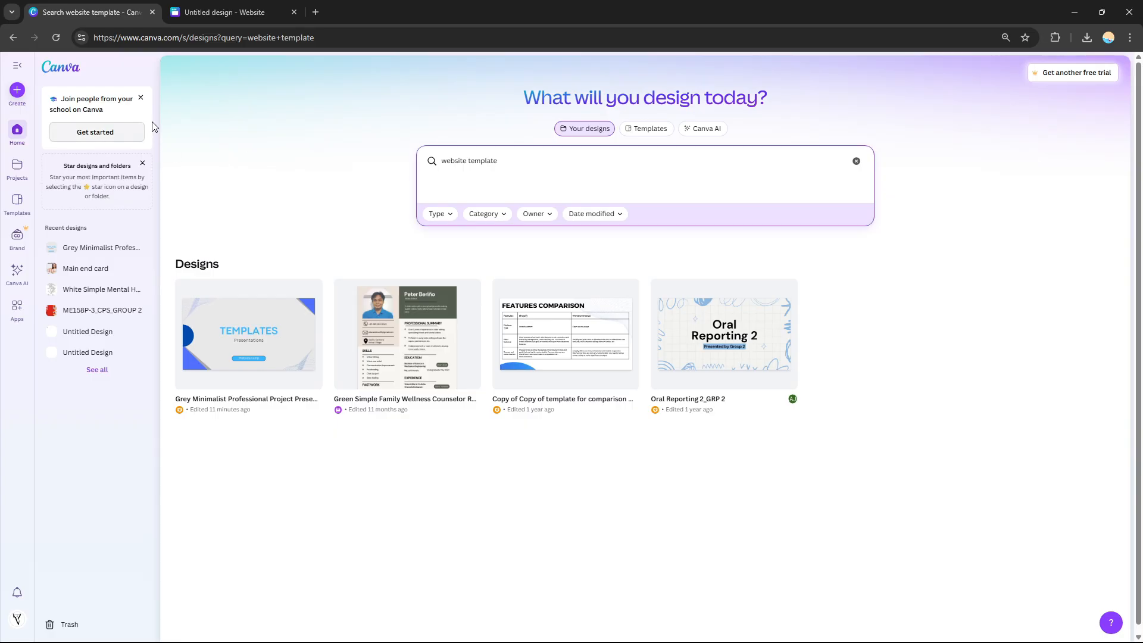
left_click(636, 129)
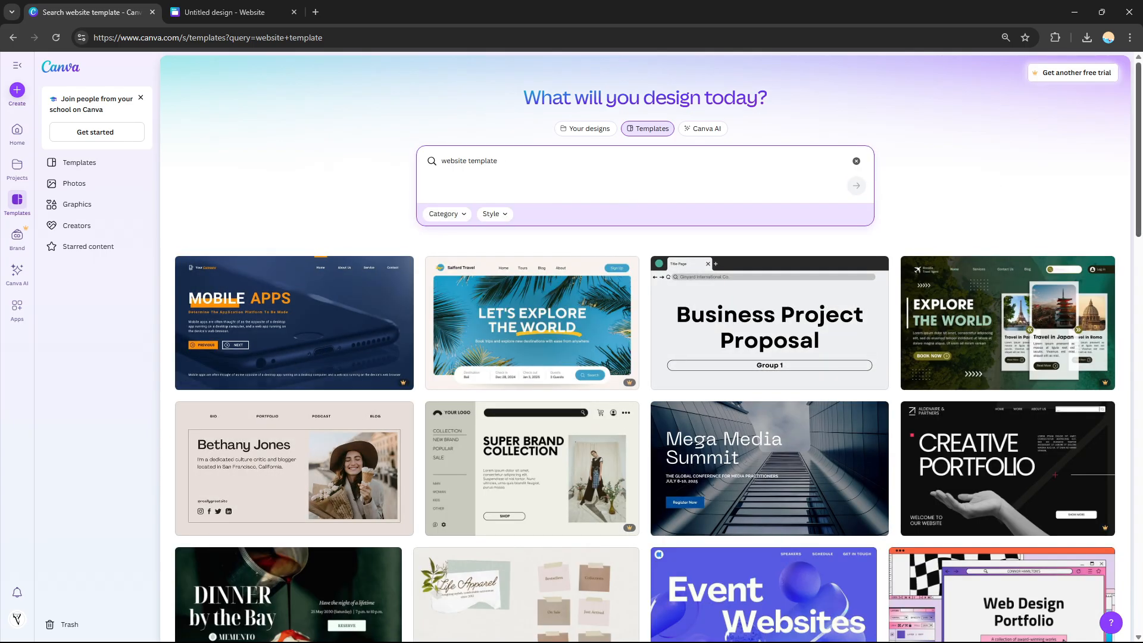
scroll(1063, 415, "down", 4)
scroll(1063, 415, "up", 4)
scroll(1065, 375, "down", 5)
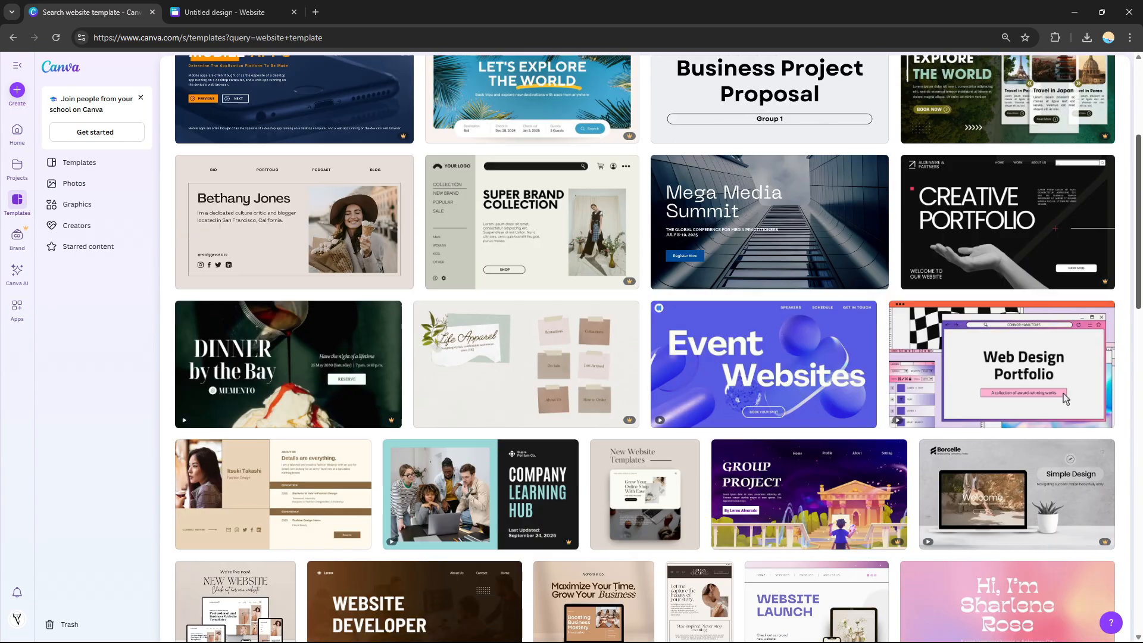
scroll(340, 263, "up", 3)
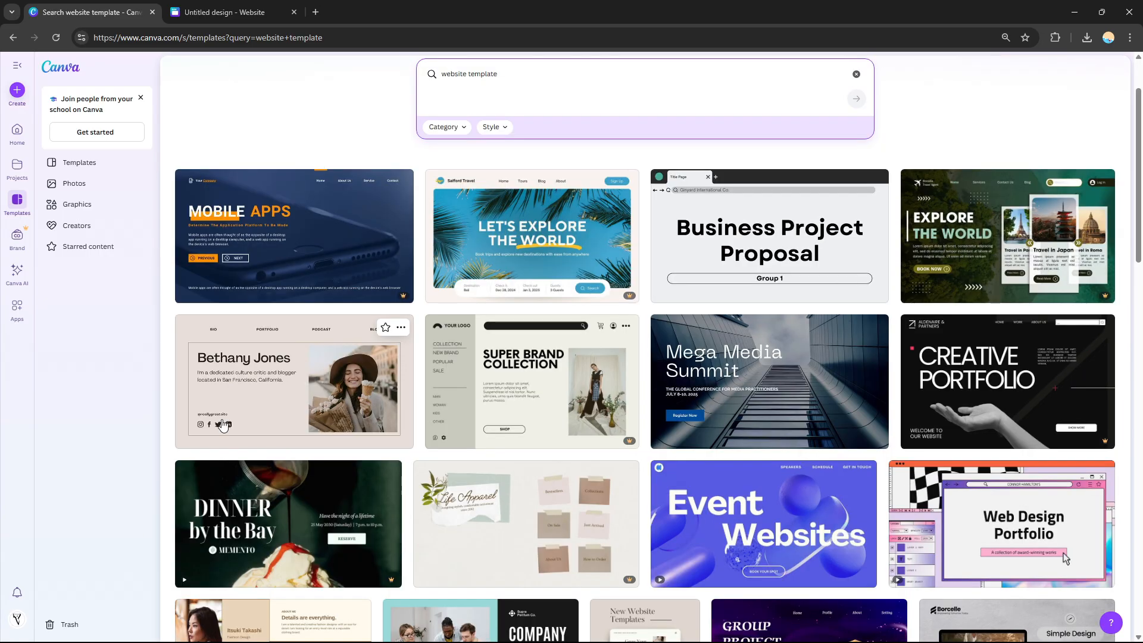
left_click(288, 381)
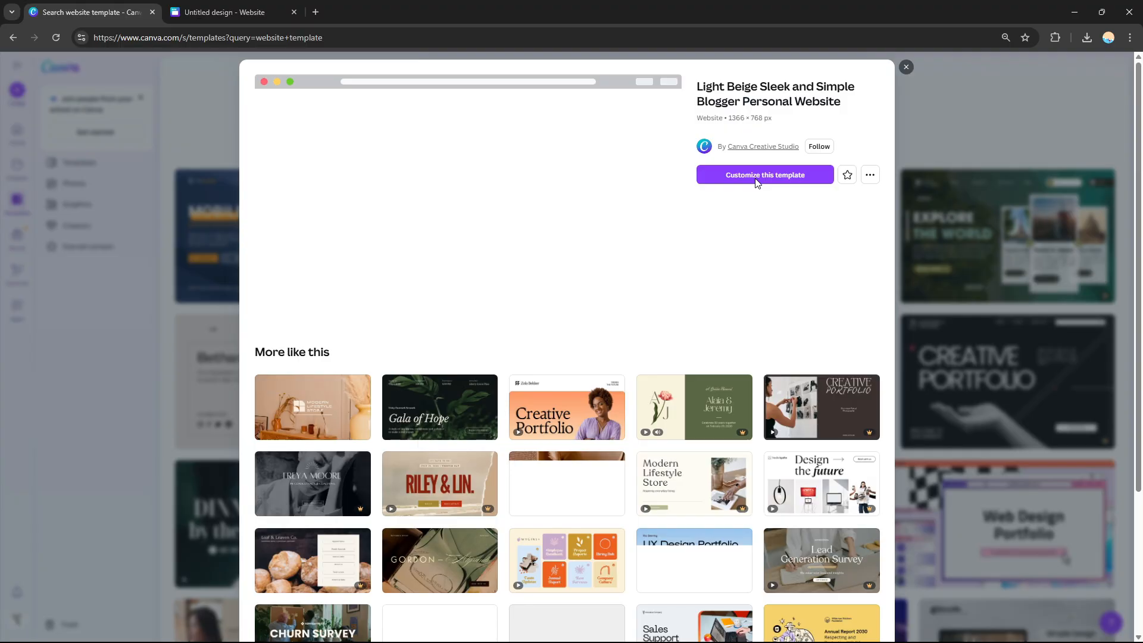
left_click(757, 179)
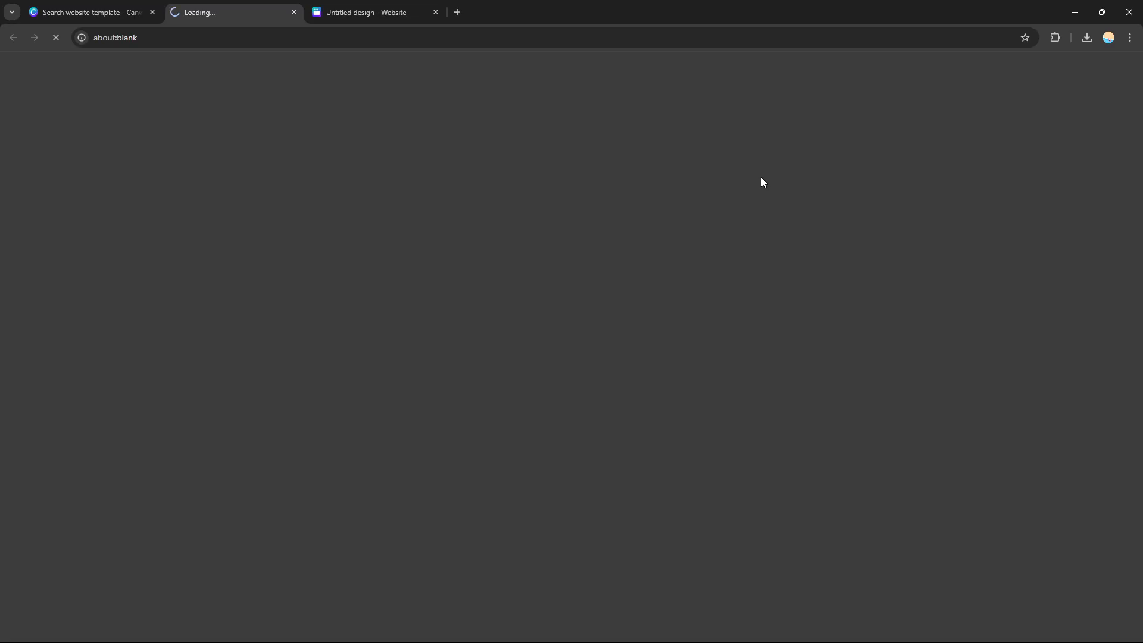
left_click(435, 12)
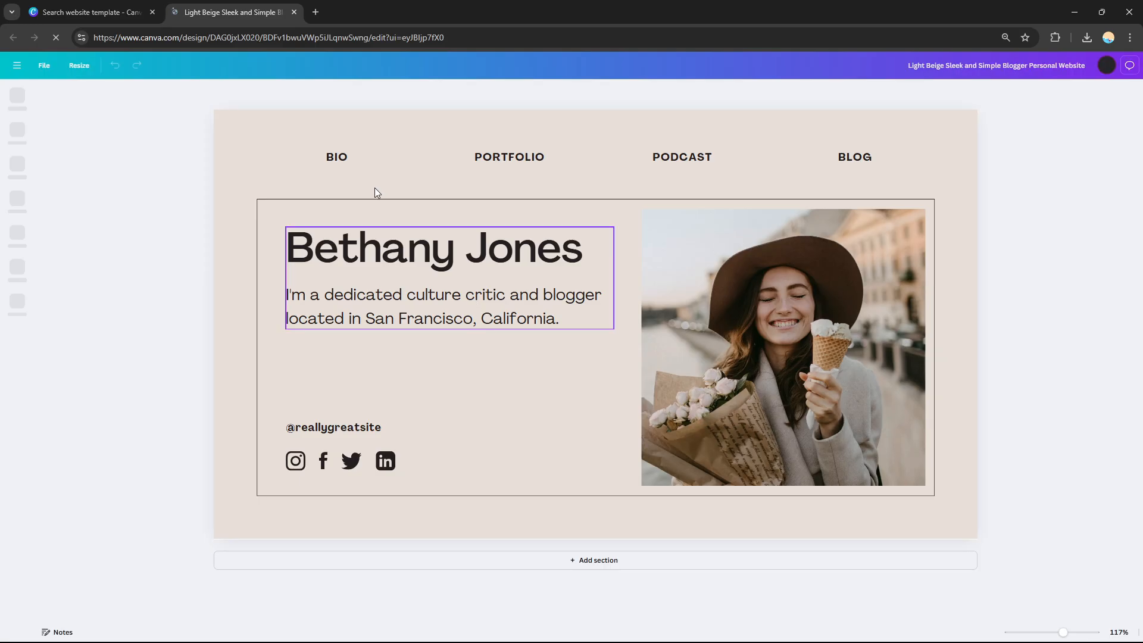
Add a new empty section below the hero section of the website.
left_click(337, 160)
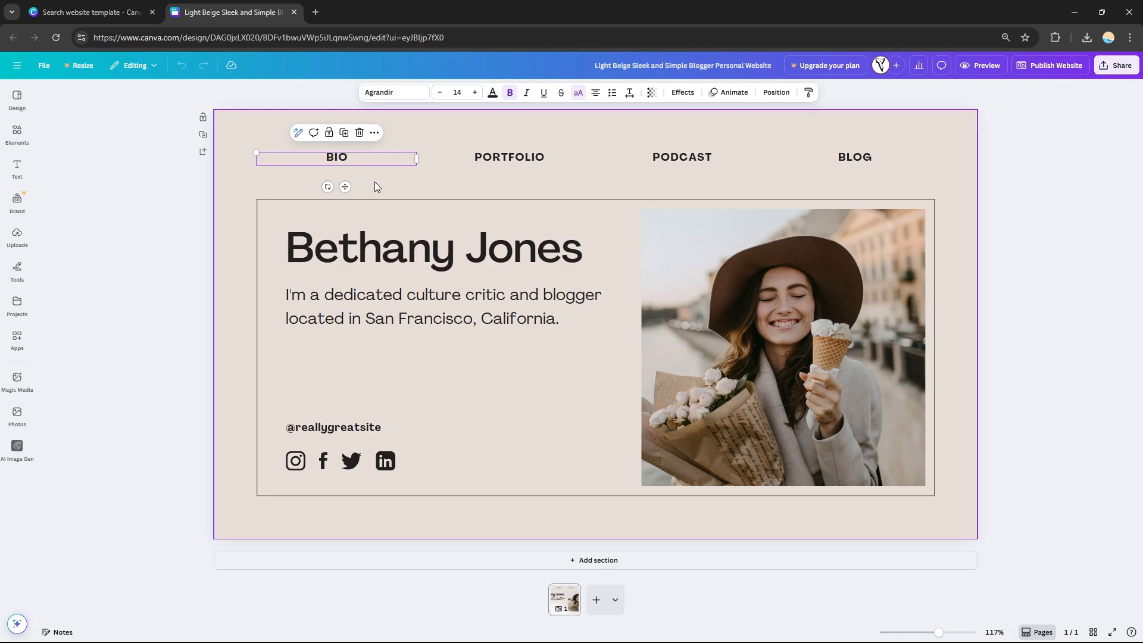
left_click(597, 157)
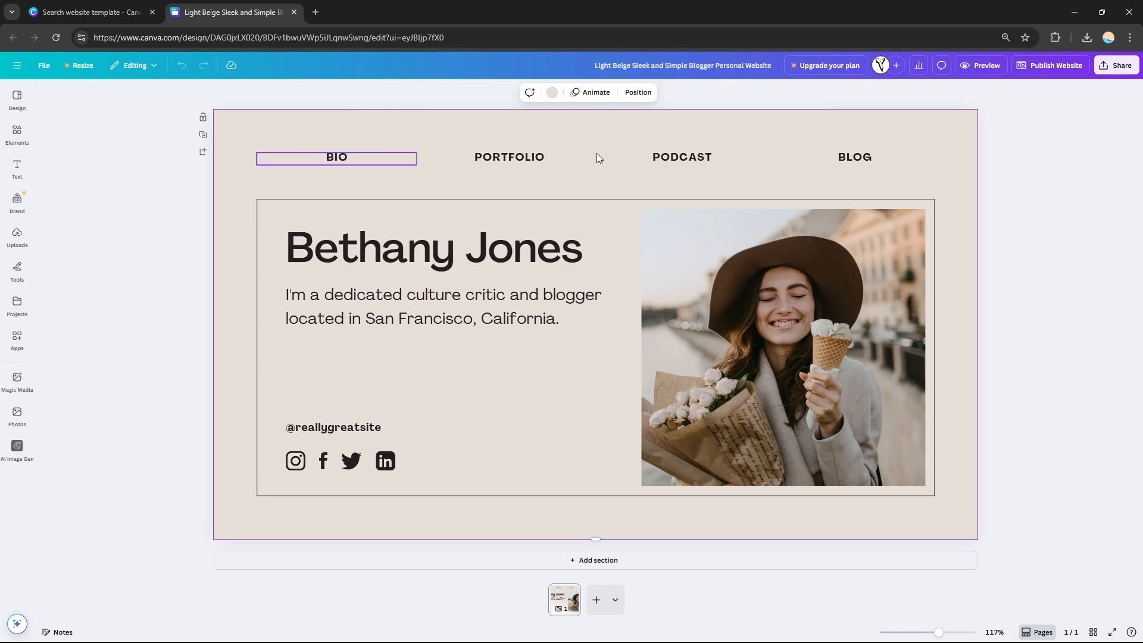
left_click(595, 560)
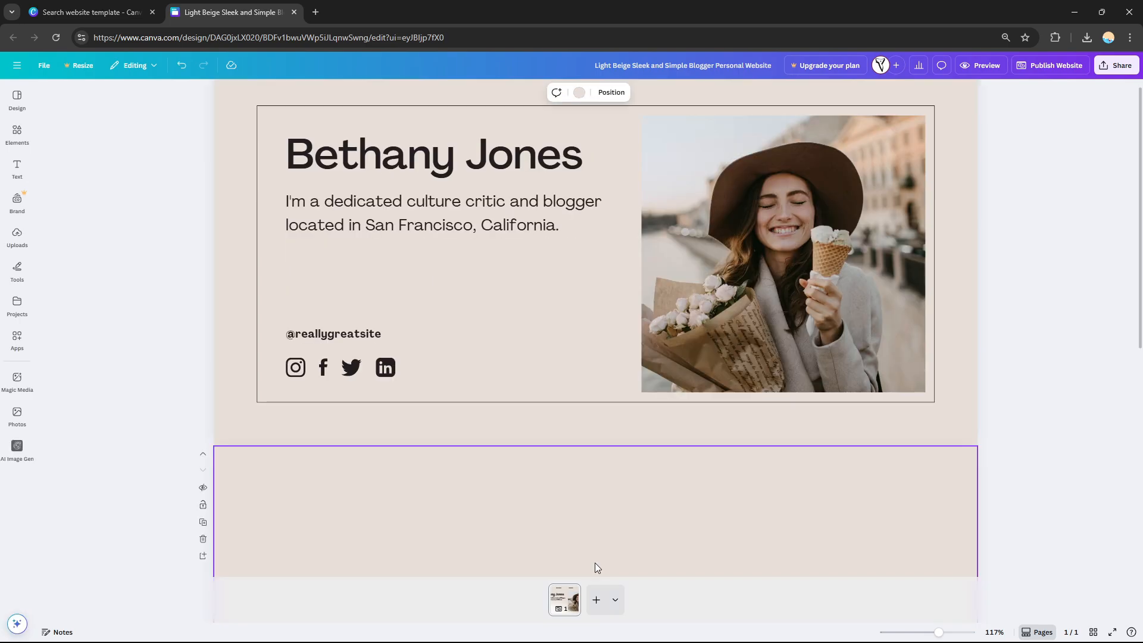
scroll(595, 562, "up", 1)
scroll(595, 327, "down", 1)
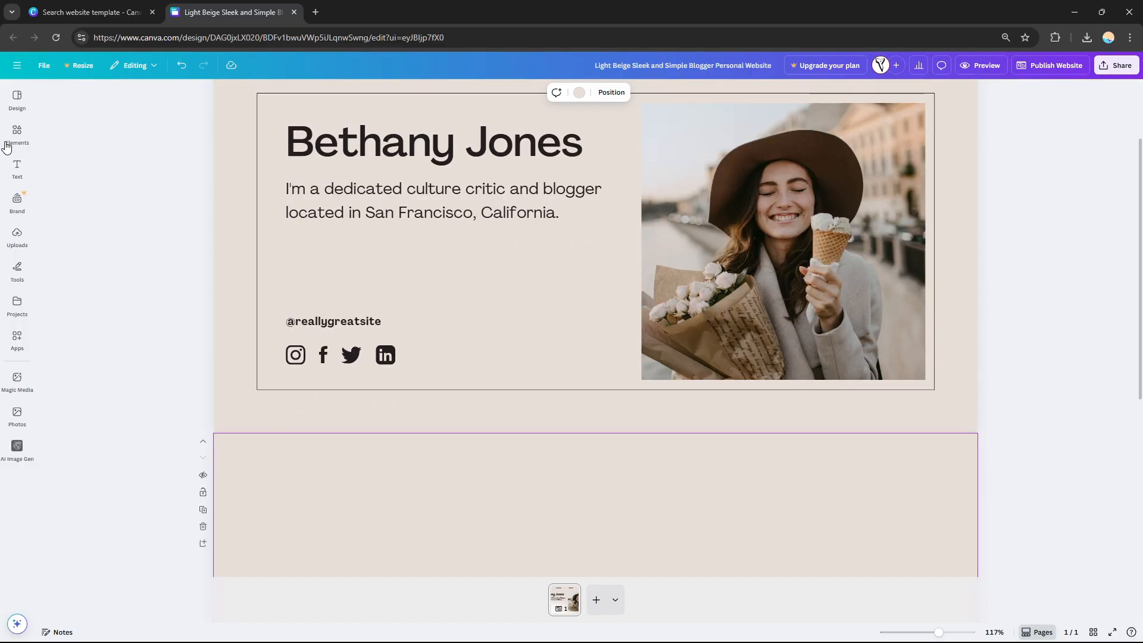
Open the Elements panel and browse its shapes, buttons and graphics.
left_click(7, 142)
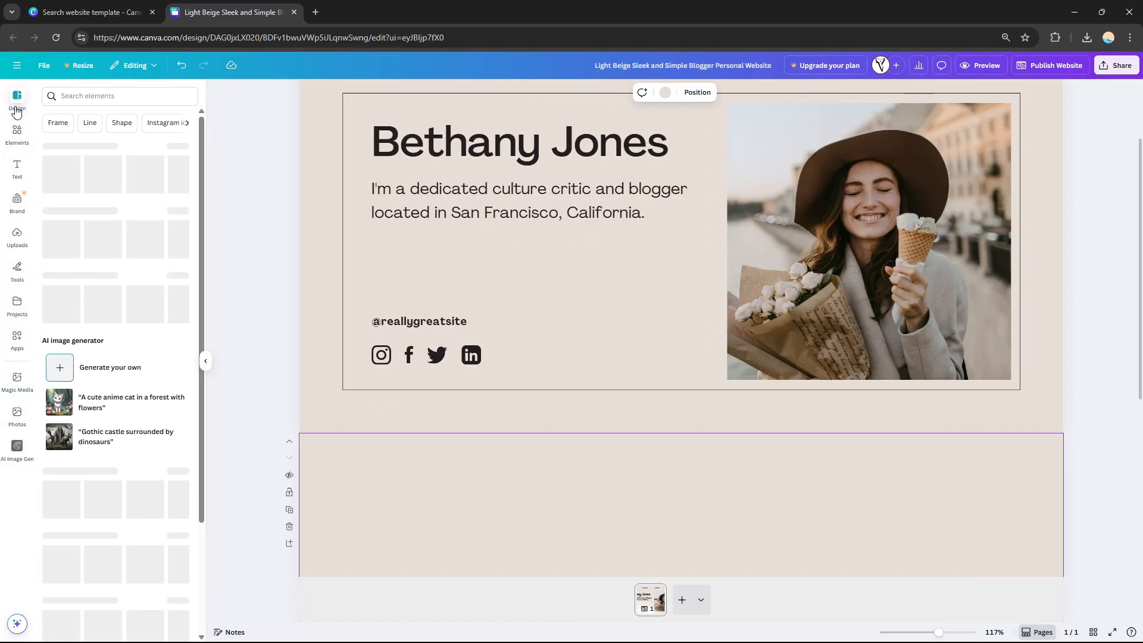
left_click(16, 112)
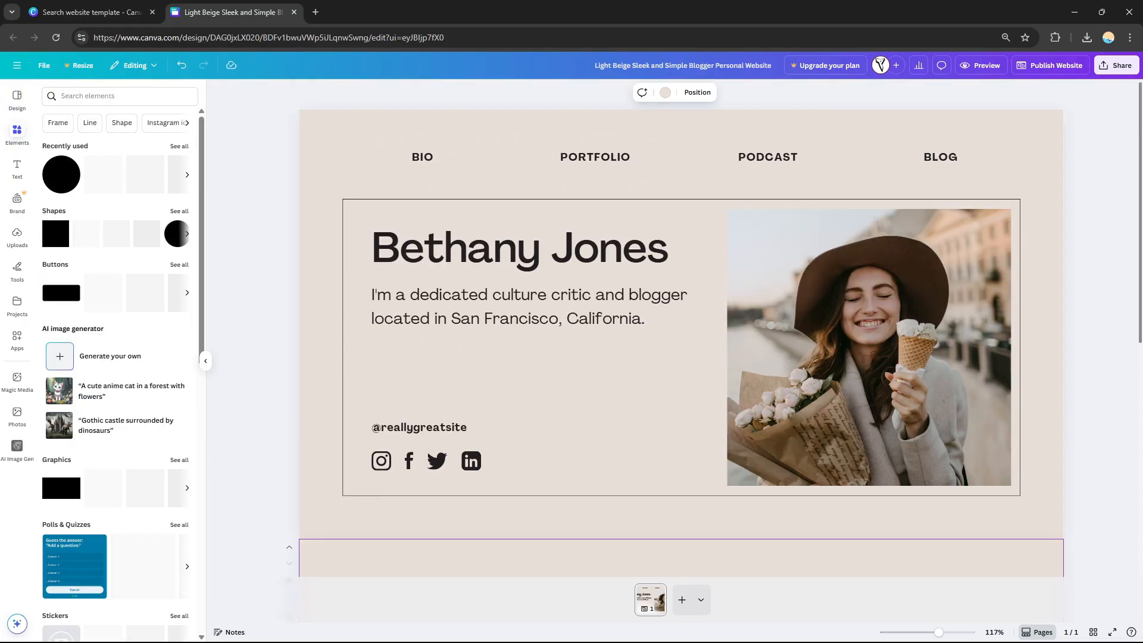
scroll(681, 328, "down", 2)
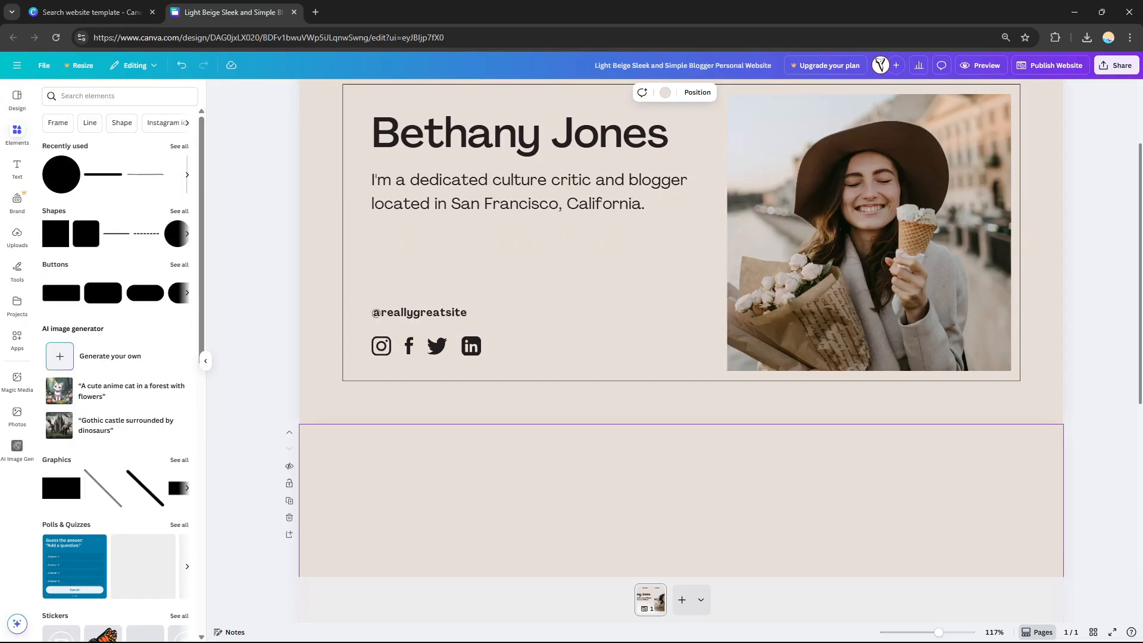
scroll(887, 310, "up", 2)
Try deleting the portrait photo from the hero section, then undo the deletion.
left_click(887, 310)
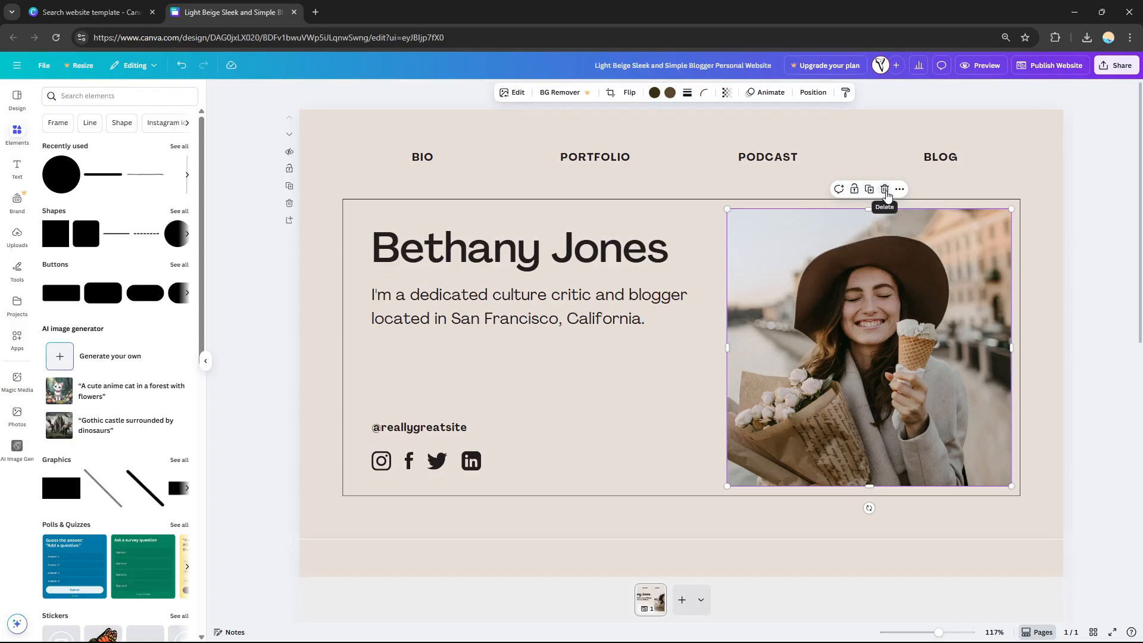
right_click(886, 262)
left_click(884, 189)
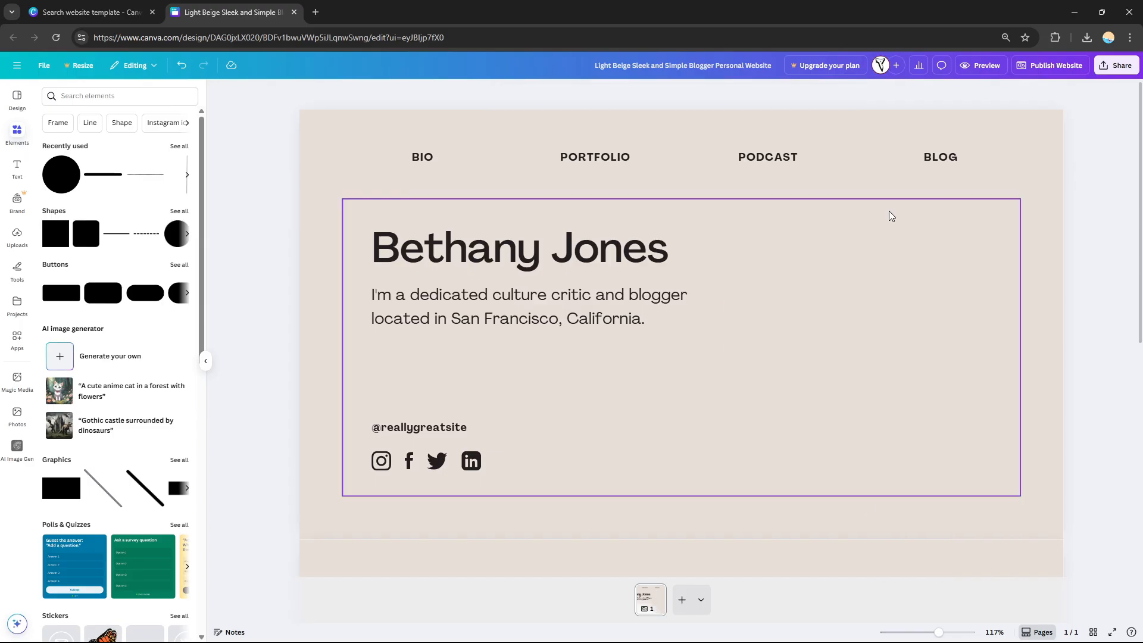
key("ctrl+z")
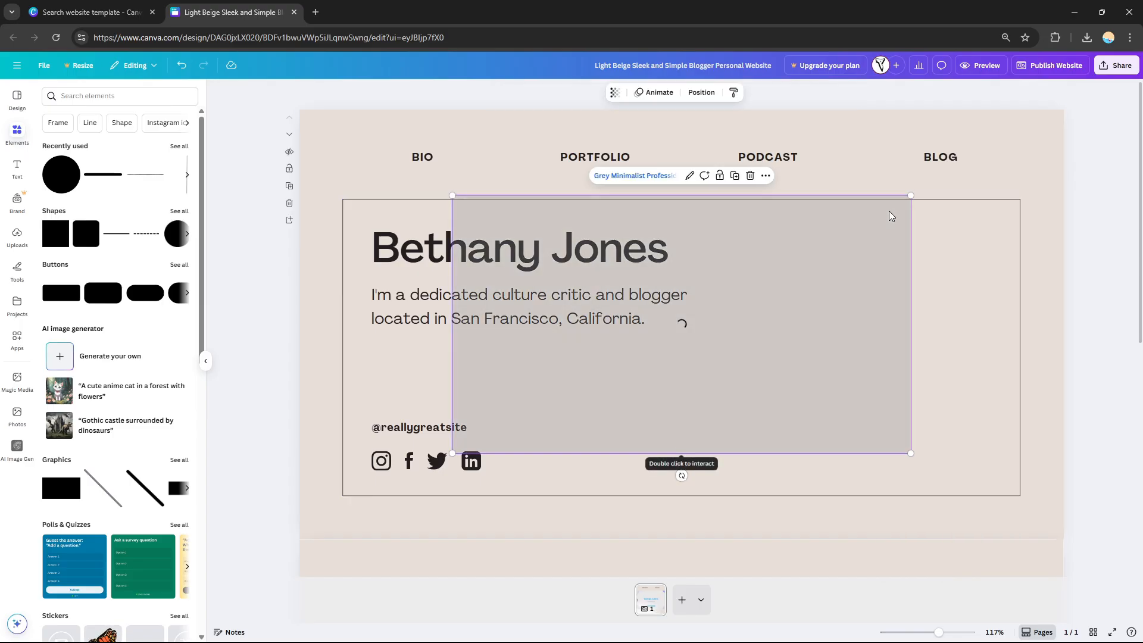
key("ctrl+z")
key("ctrl+y")
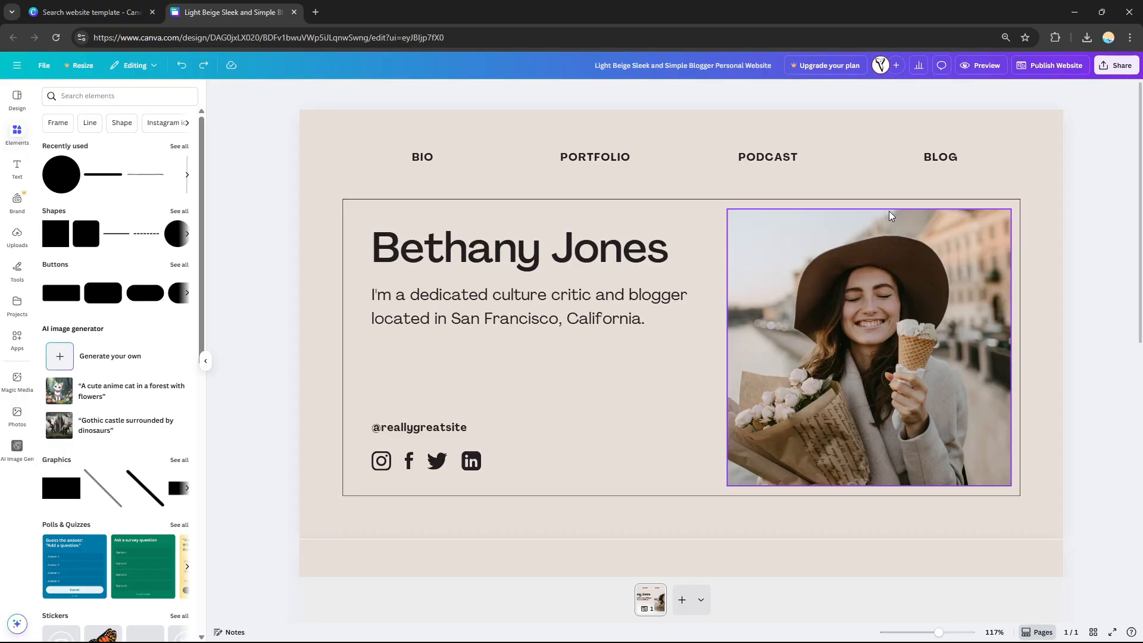
right_click(866, 299)
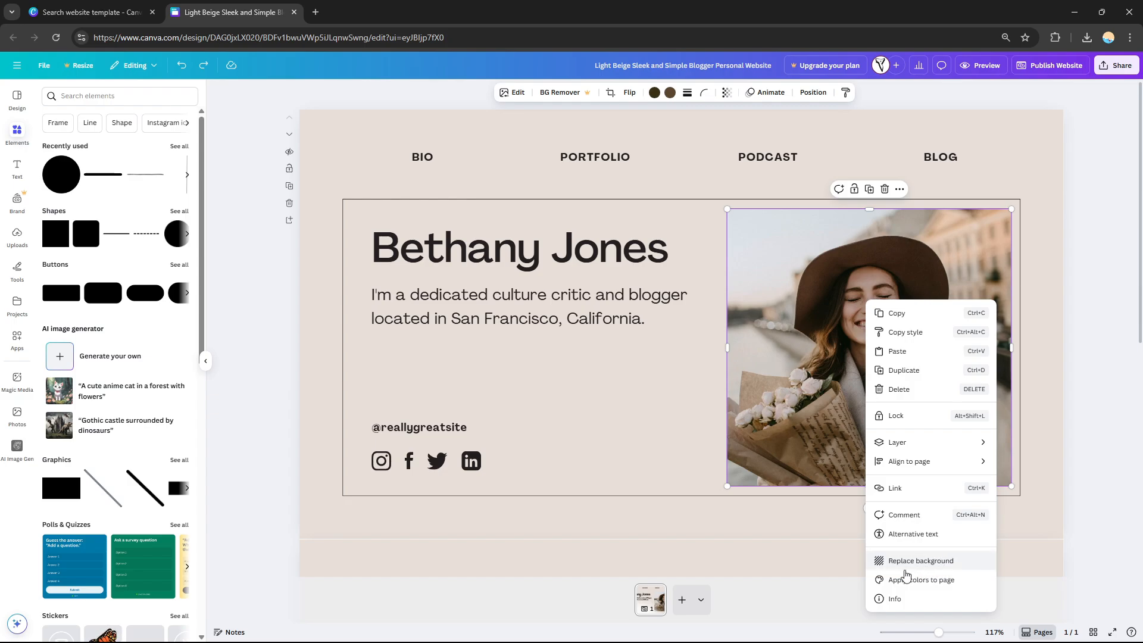
left_click(792, 352)
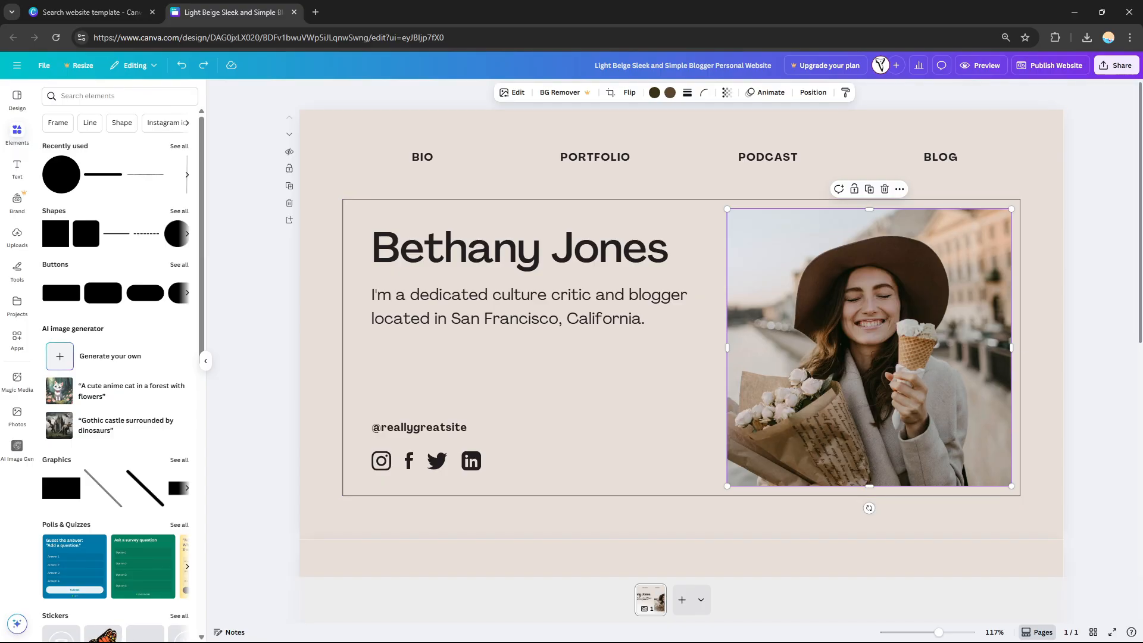
scroll(681, 343, "down", 1)
scroll(680, 343, "up", 1)
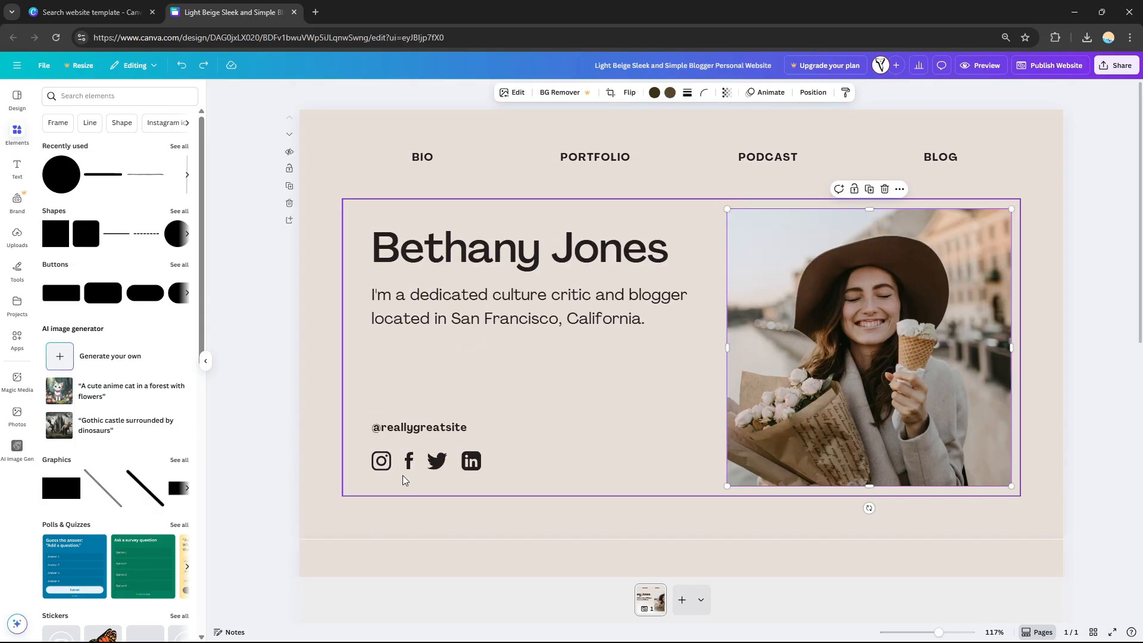
Select each social media icon under the handle in the hero section in turn.
left_click(385, 465)
left_click(408, 467)
left_click(437, 464)
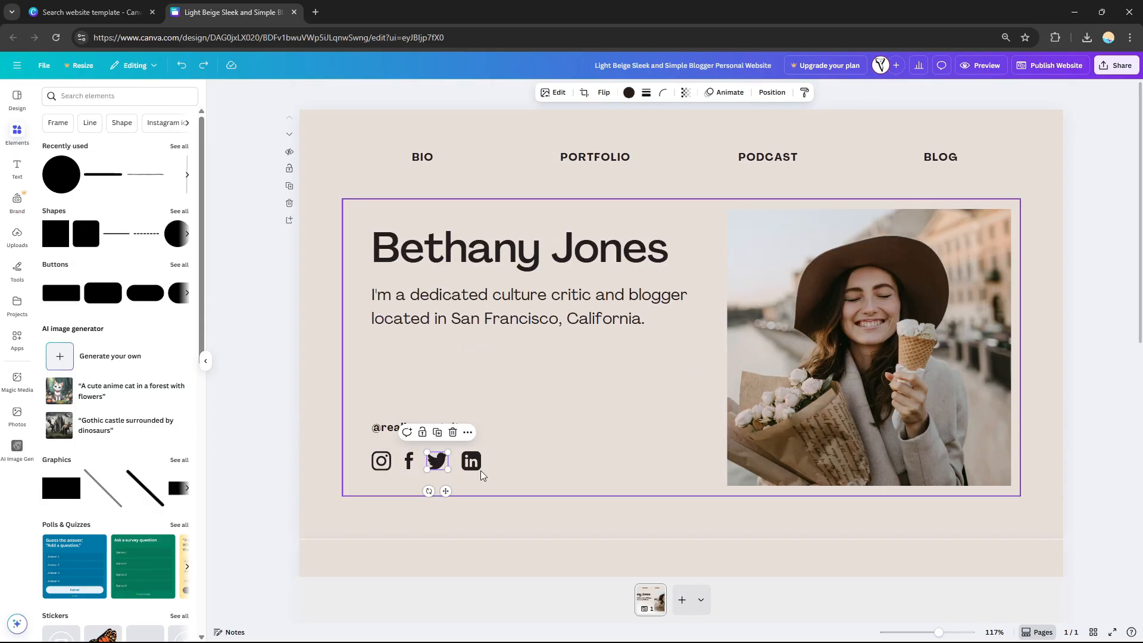
left_click(481, 471)
left_click(470, 465)
left_click(438, 464)
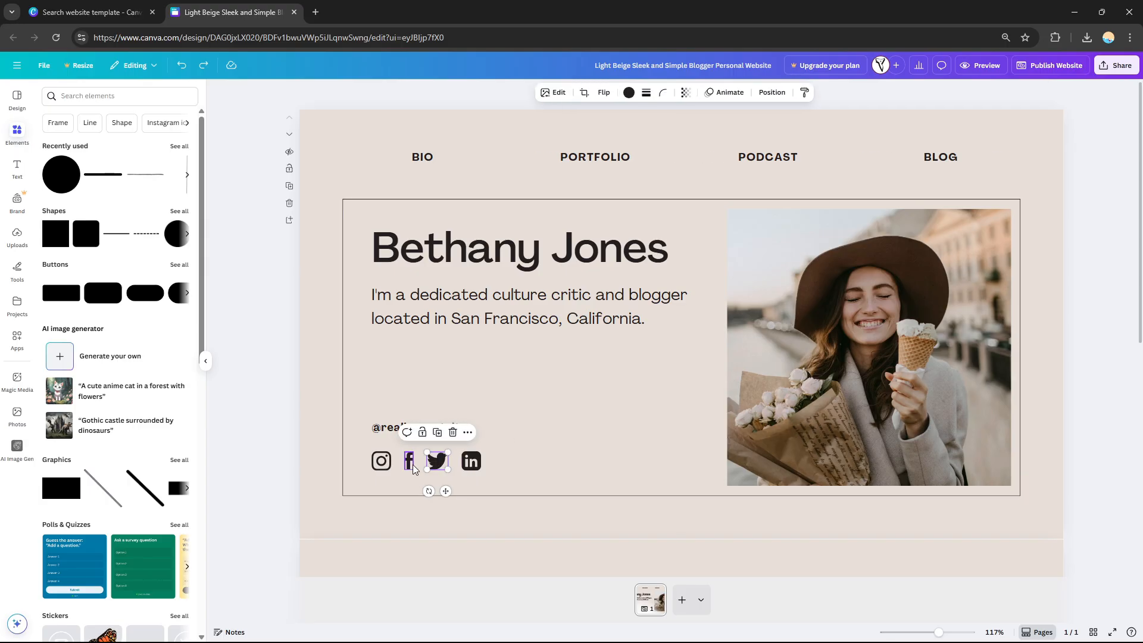
left_click(408, 466)
left_click(379, 466)
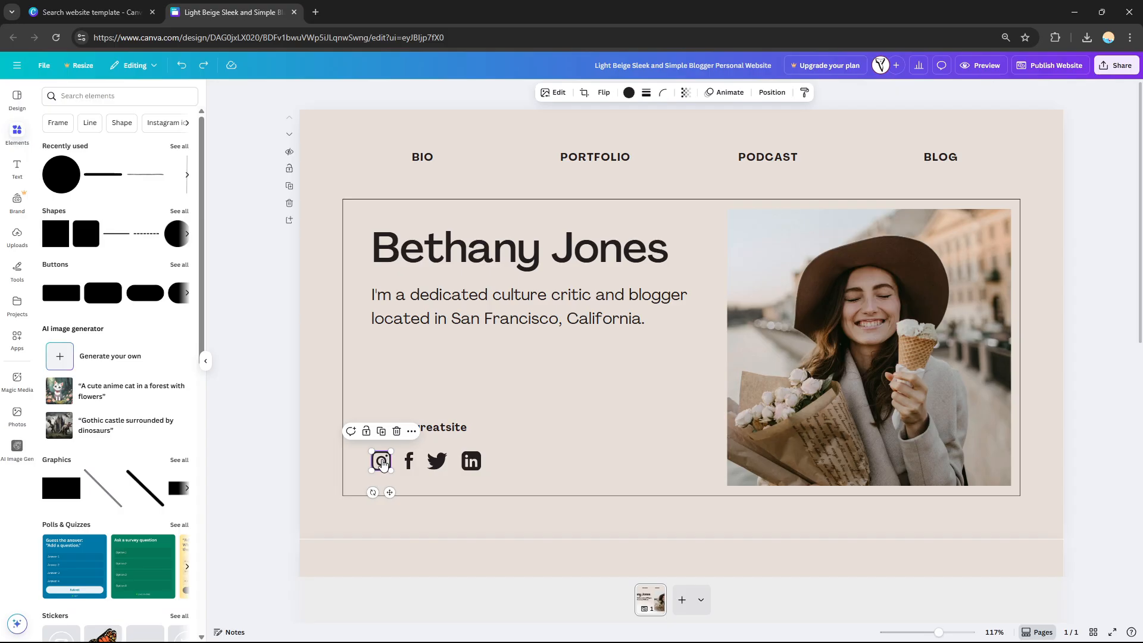
right_click(381, 465)
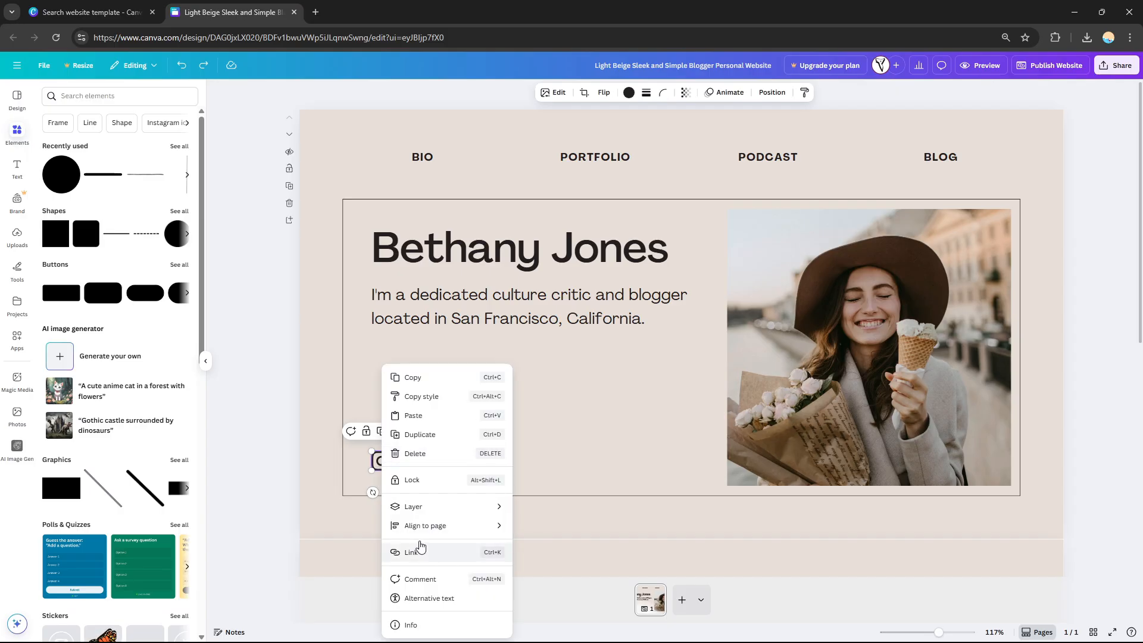
left_click(422, 552)
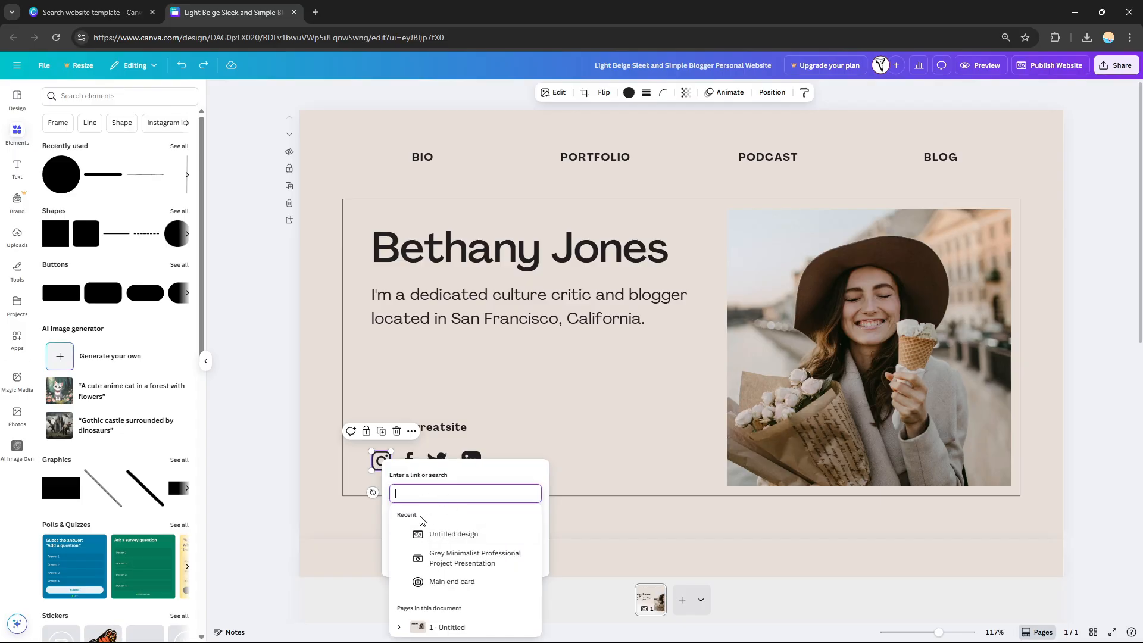
left_click(551, 380)
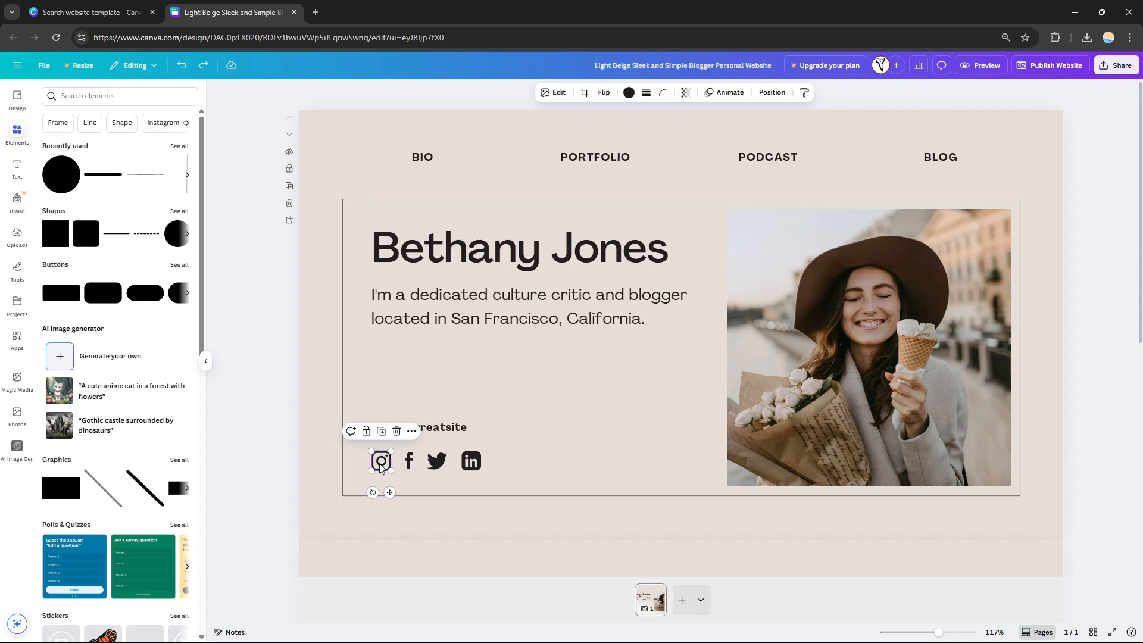
left_click(587, 432)
left_click(379, 466)
left_click(516, 377)
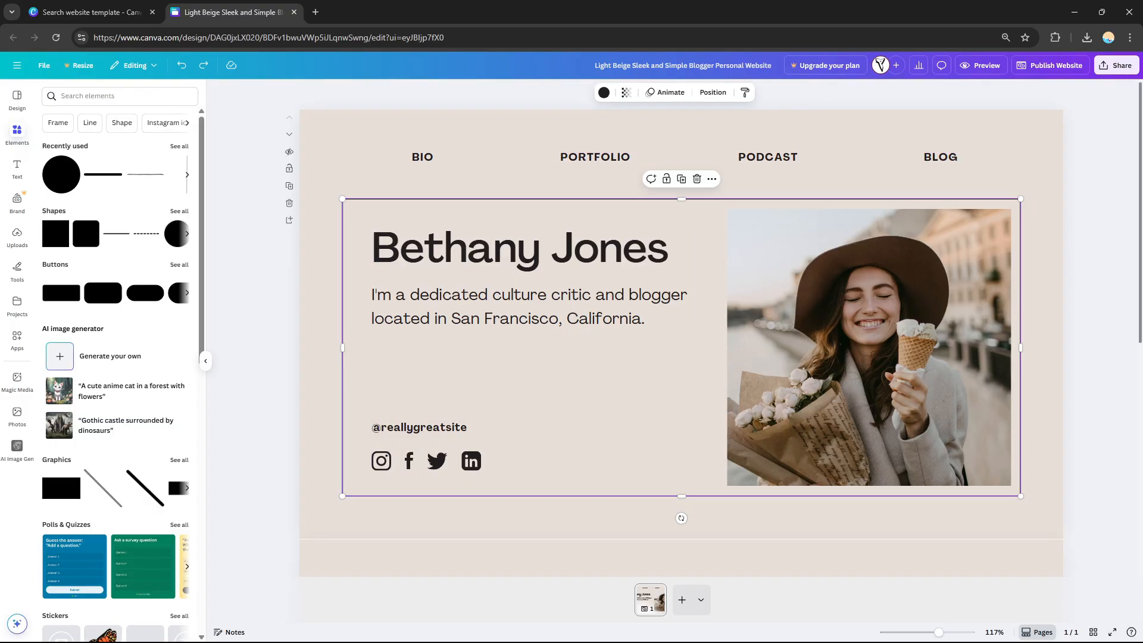
key("Escape")
scroll(680, 321, "down", 7)
scroll(681, 321, "up", 7)
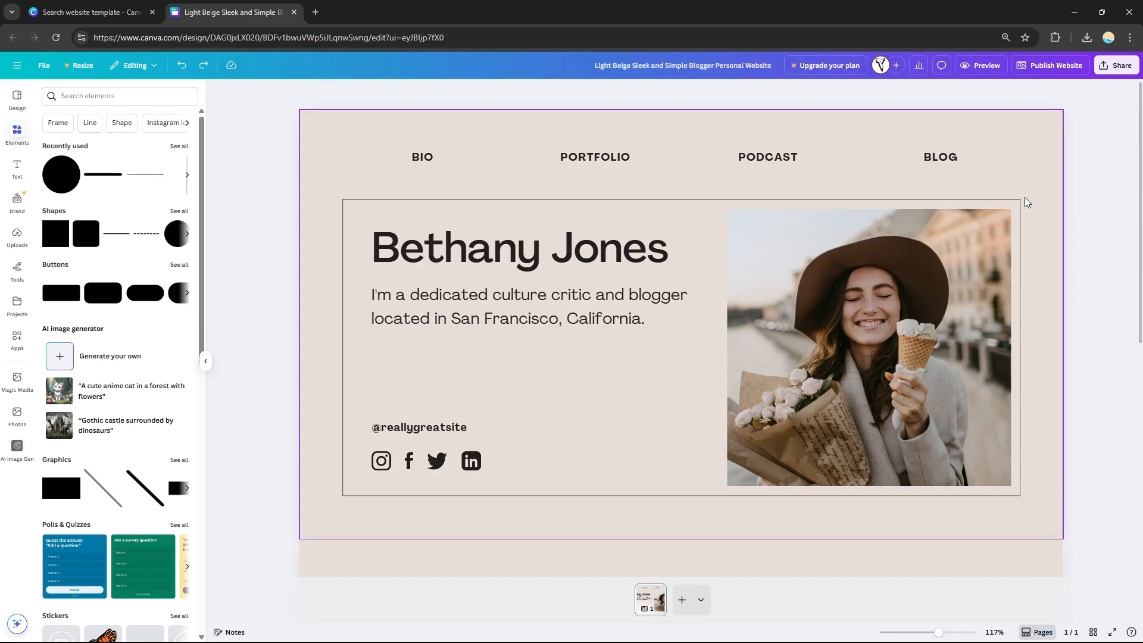
Start publishing the website and set its site address to ptaz.
left_click(1055, 67)
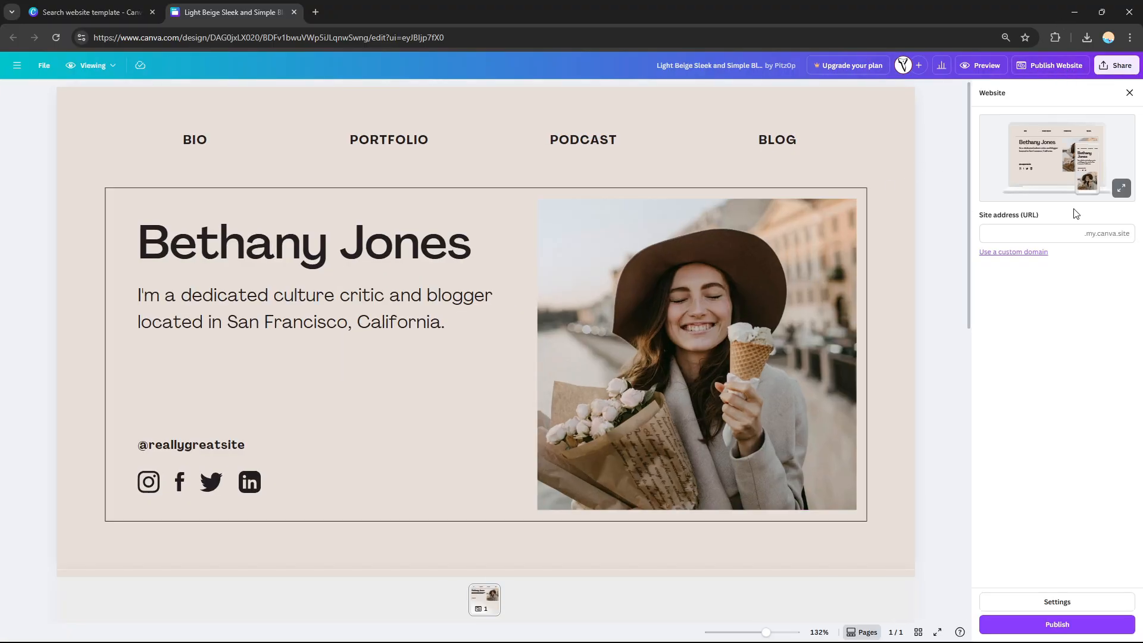
left_click(1046, 233)
type("asdwe")
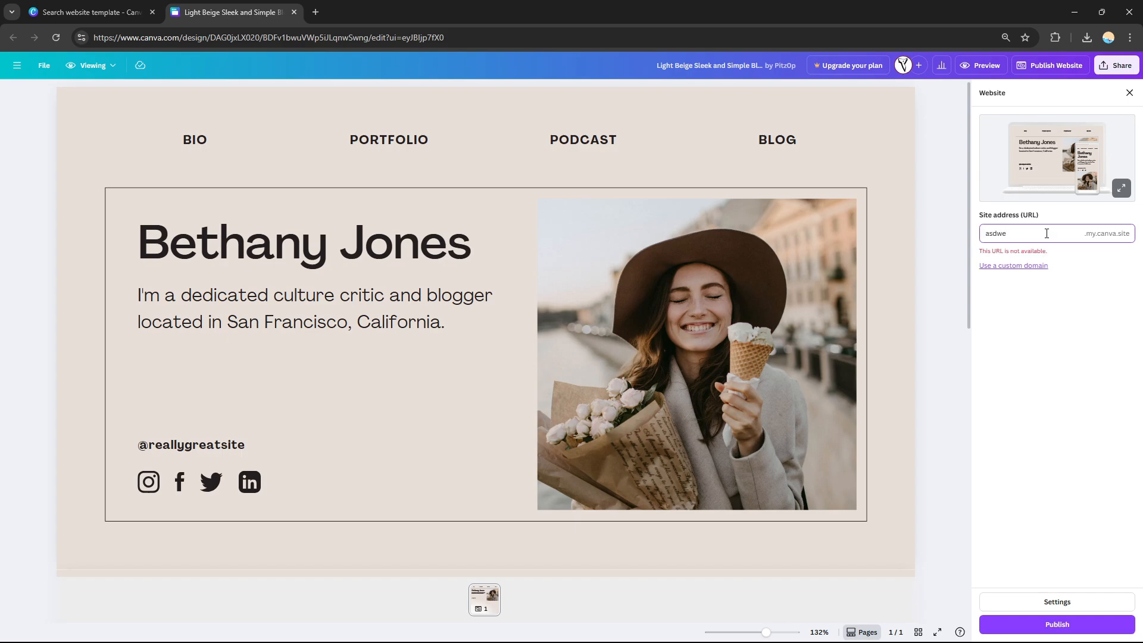
type("r")
key("BackSpace")
key("BackSpace")
key("BackSpace")
key("BackSpace")
key("BackSpace")
key("BackSpace")
type("ptaz")
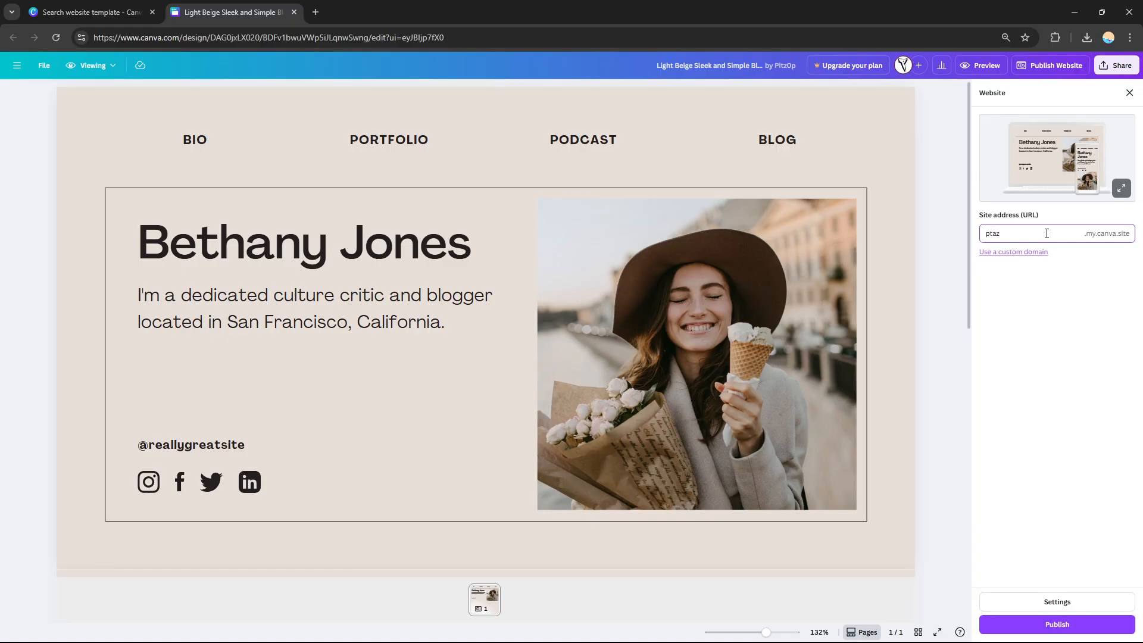
Publish the website and open the live site.
left_click(1028, 388)
left_click(1047, 622)
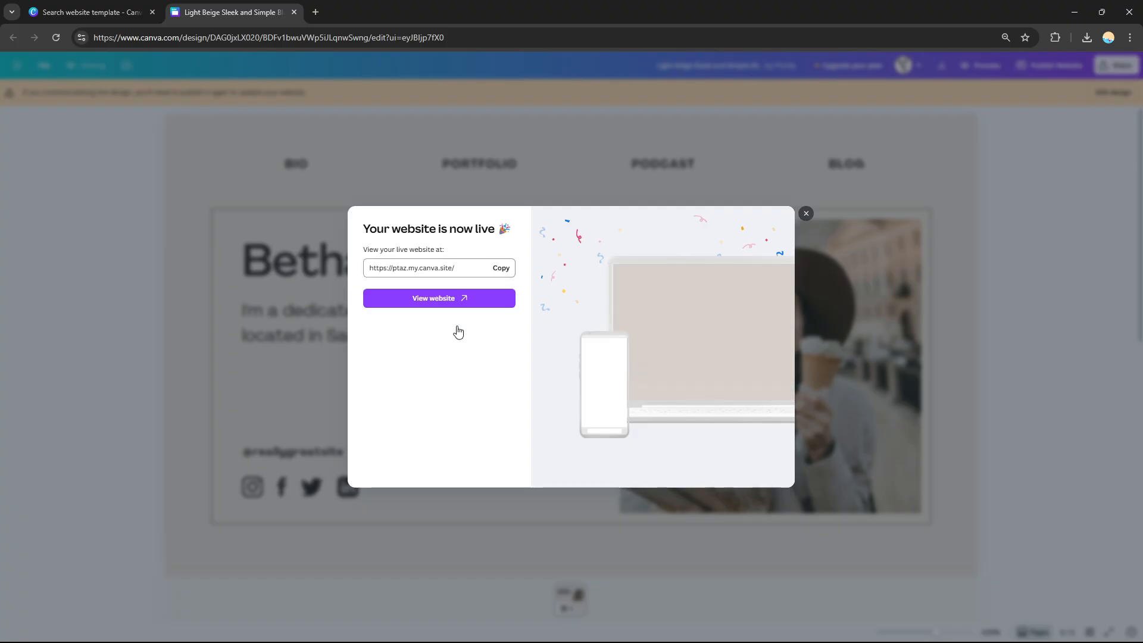
left_click(452, 300)
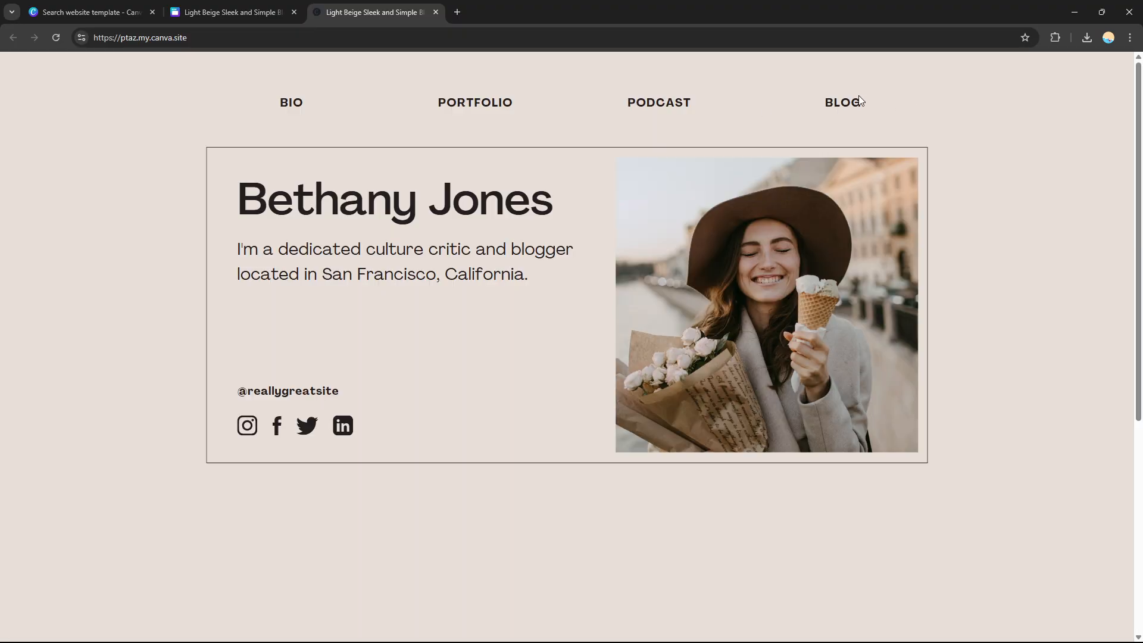
Scroll through the published live website to review it.
scroll(858, 95, "down", 5)
scroll(858, 95, "up", 5)
scroll(858, 95, "down", 5)
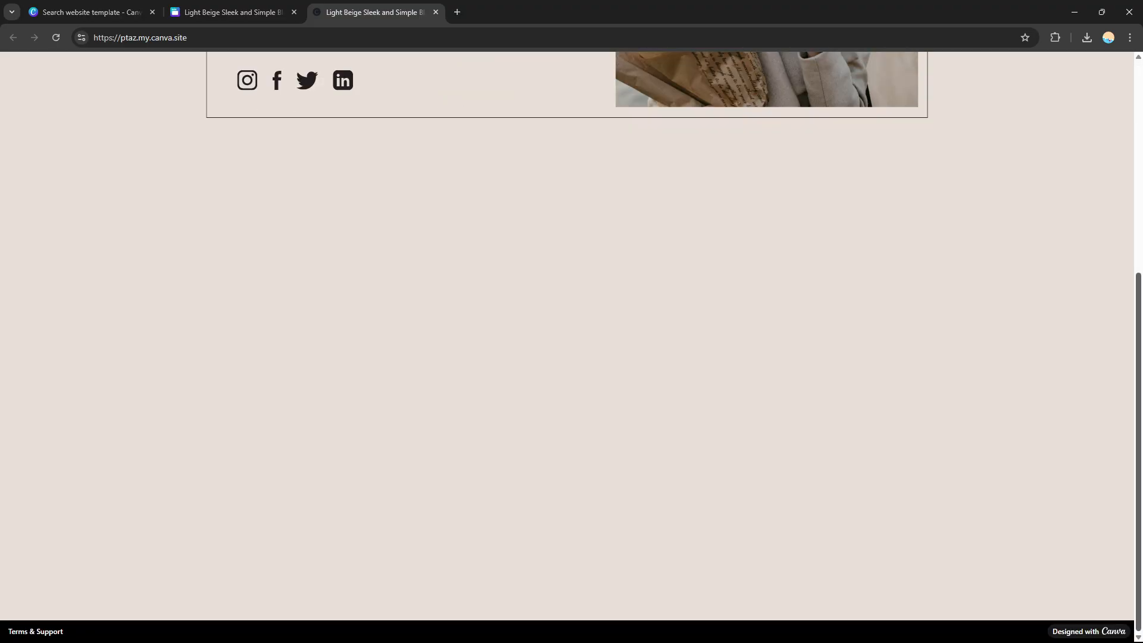